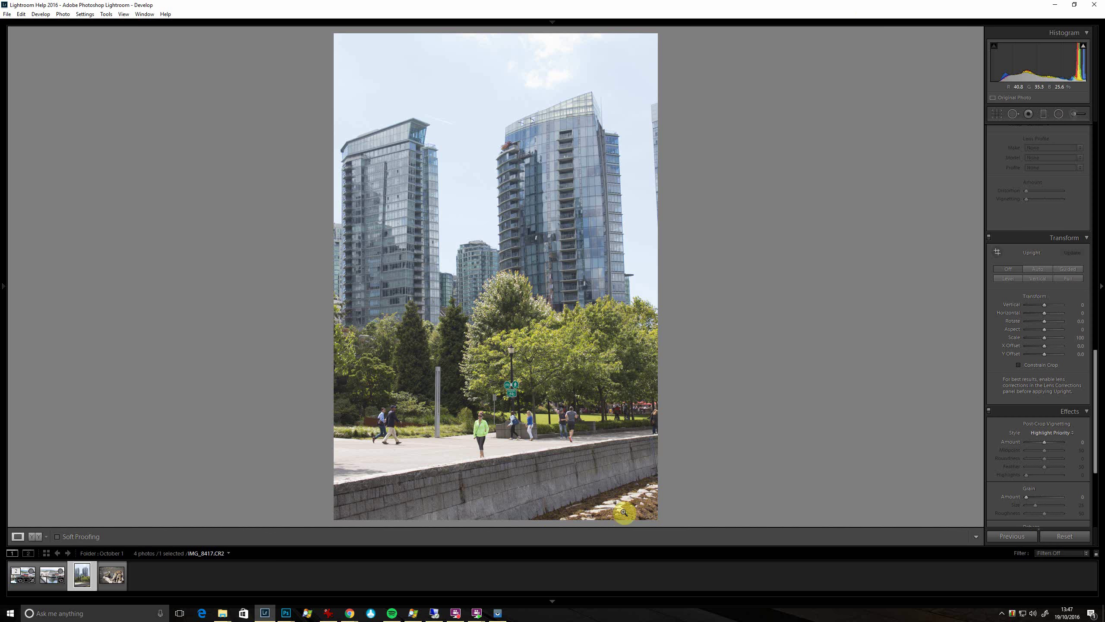
- Zoom in to inspect the stone wall and park, then return to the full photo
left_click(634, 498)
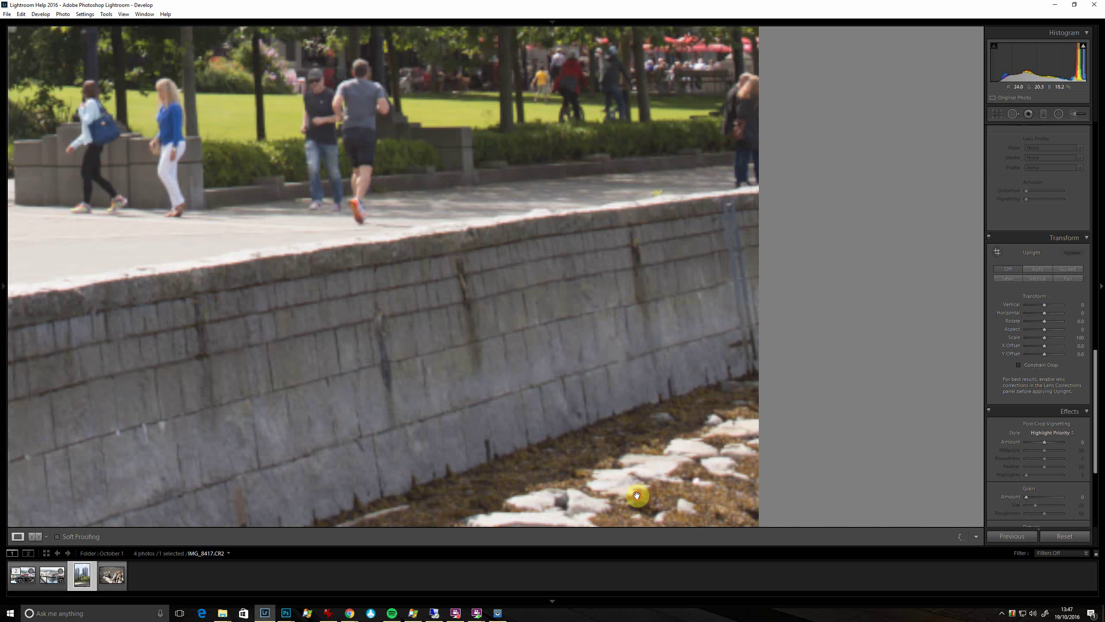
left_click_drag(637, 495, 619, 426)
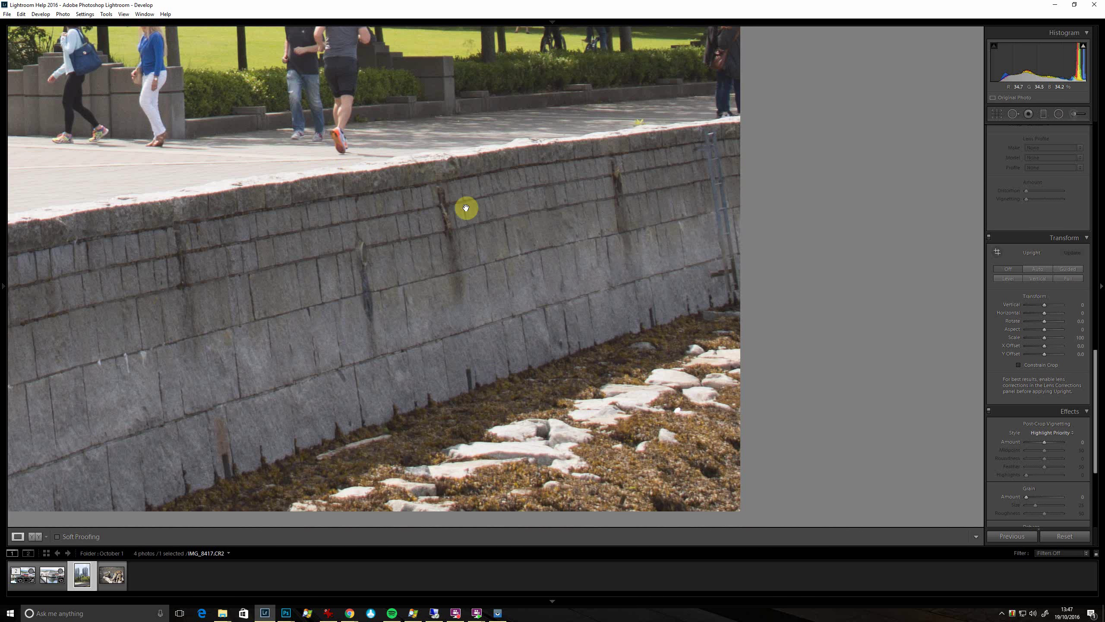
left_click_drag(686, 232, 579, 277)
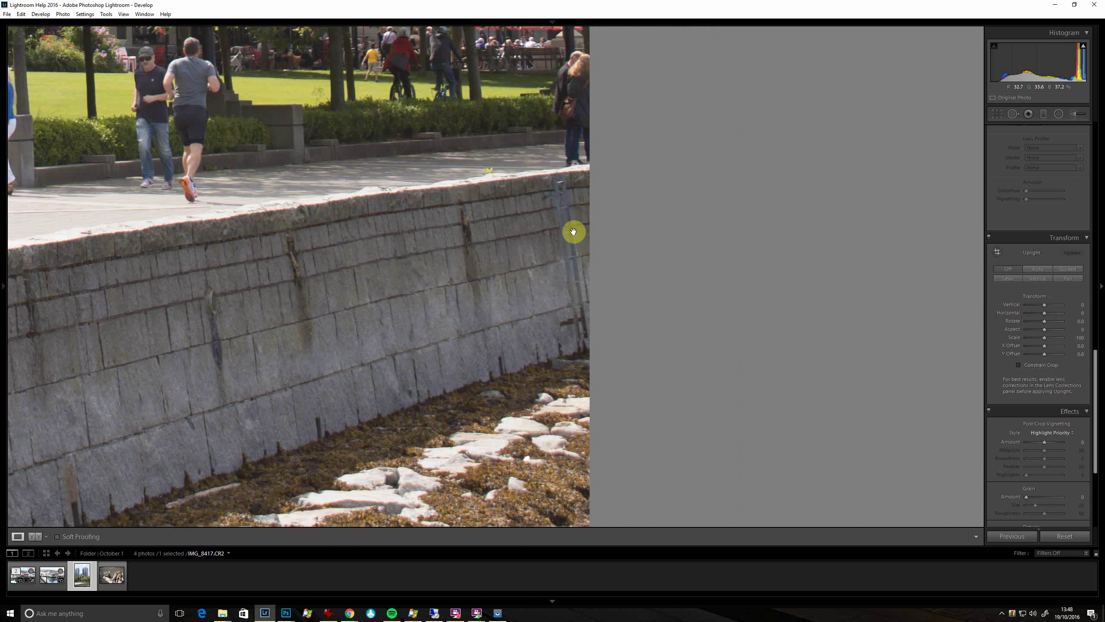
left_click(541, 254)
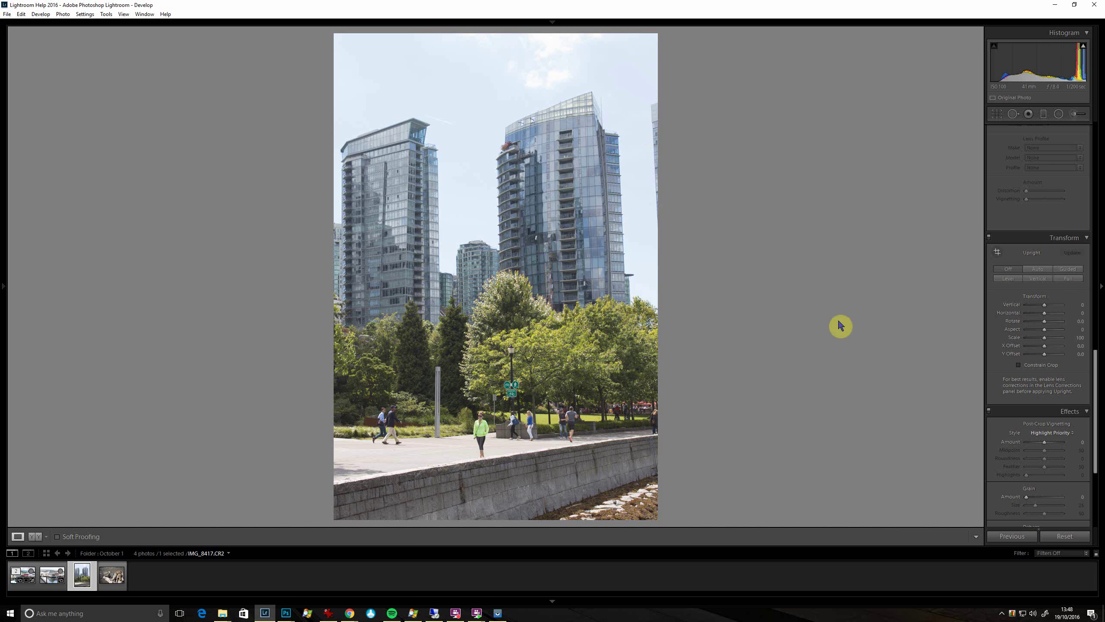
- Crop to a tall narrow frame around the right glass tower, trimming left, right and top
left_click(997, 114)
left_click_drag(334, 521, 389, 497)
left_click_drag(604, 279, 597, 279)
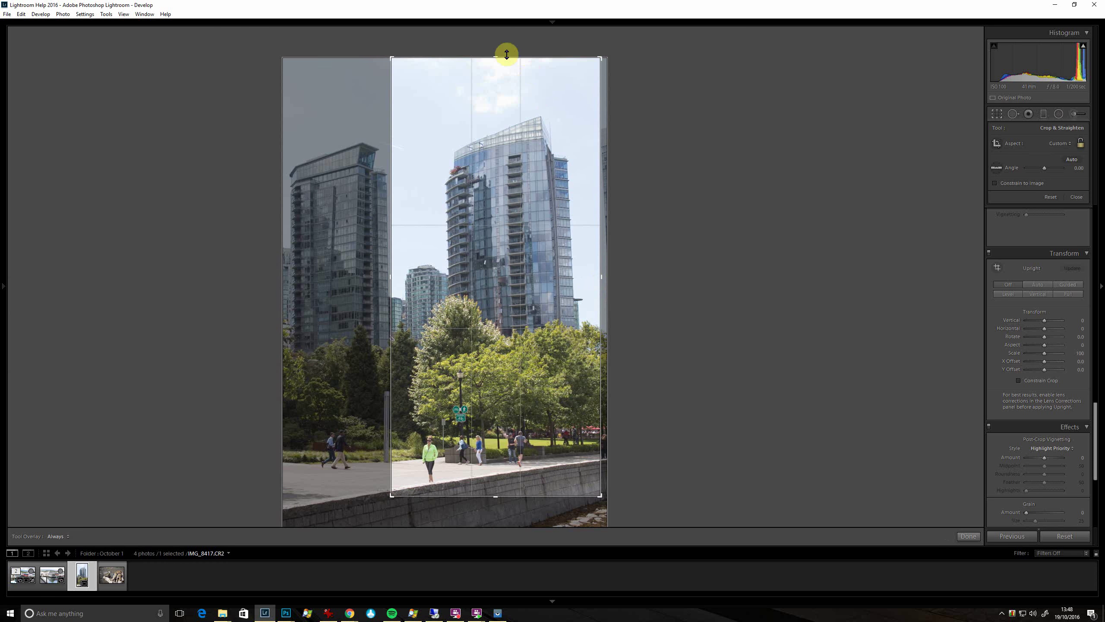
left_click_drag(500, 63, 500, 77)
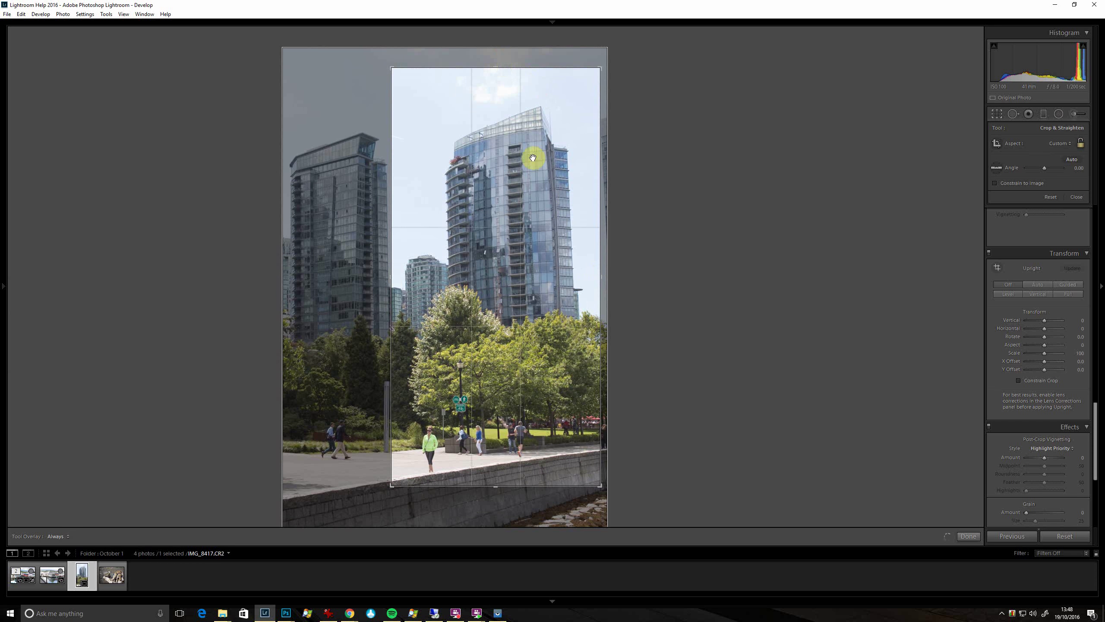
double_click(515, 468)
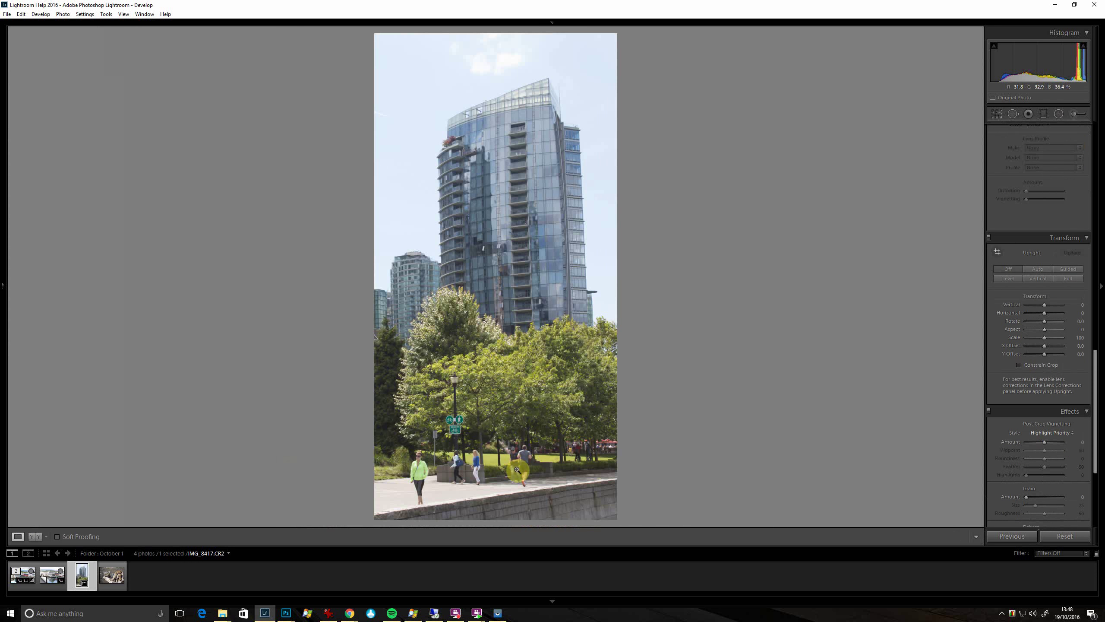
- Straighten the crop about 1.41° along the tower's vertical edge
left_click(997, 114)
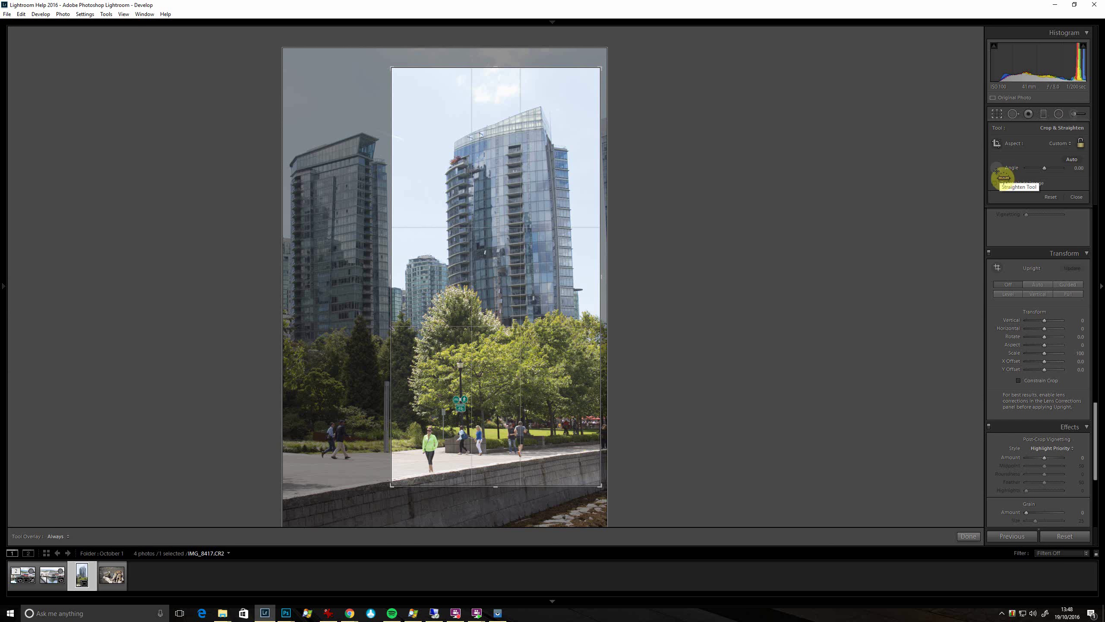
left_click(996, 171)
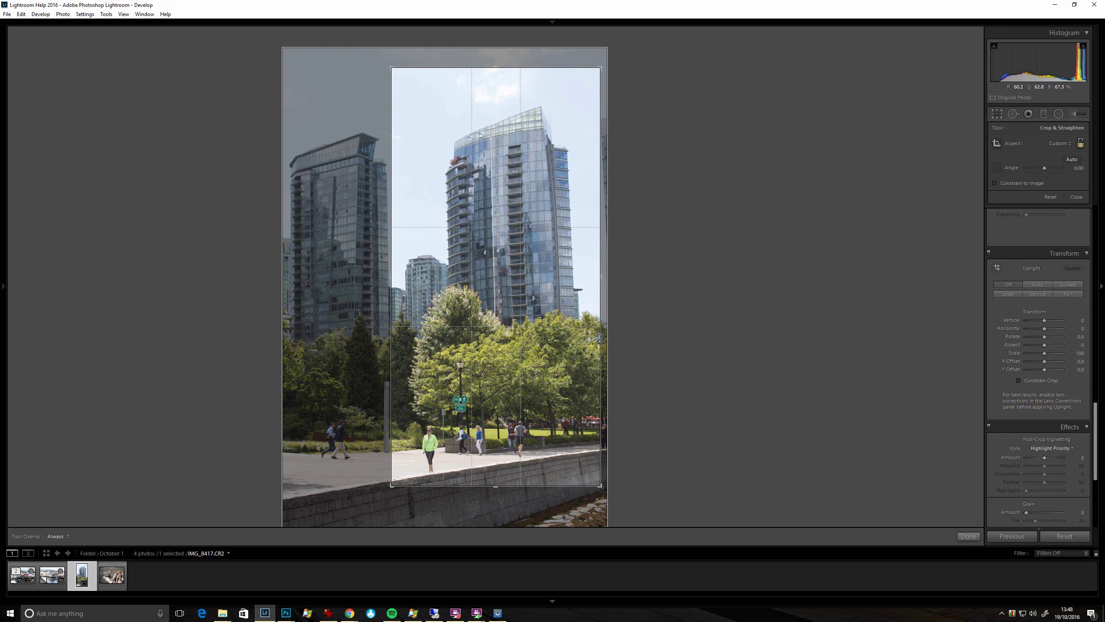
left_click_drag(496, 319, 494, 315)
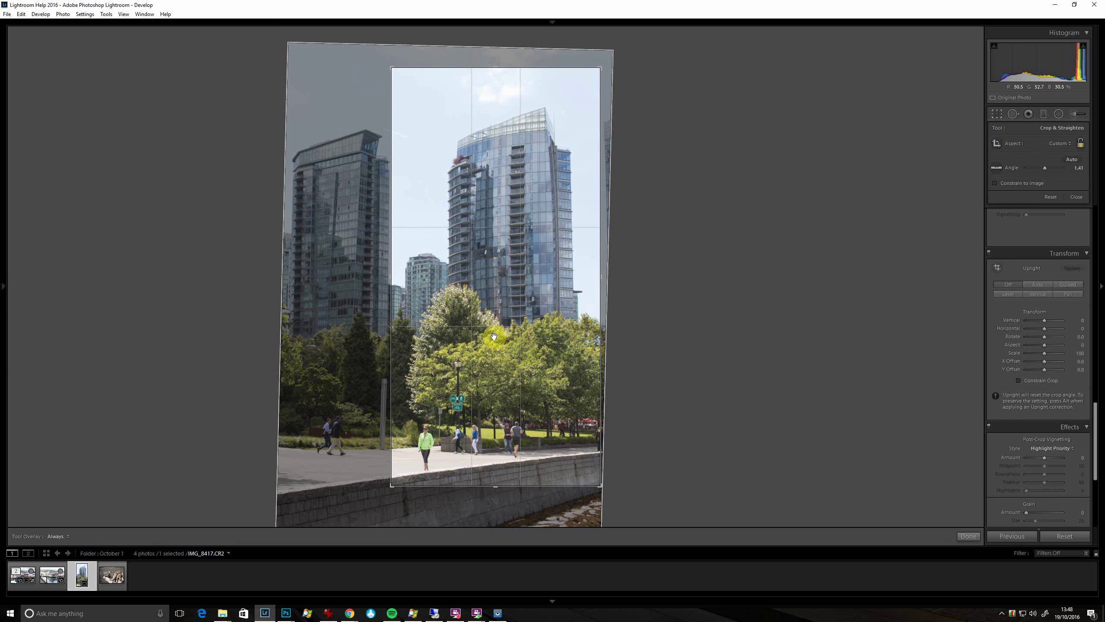
key("Return")
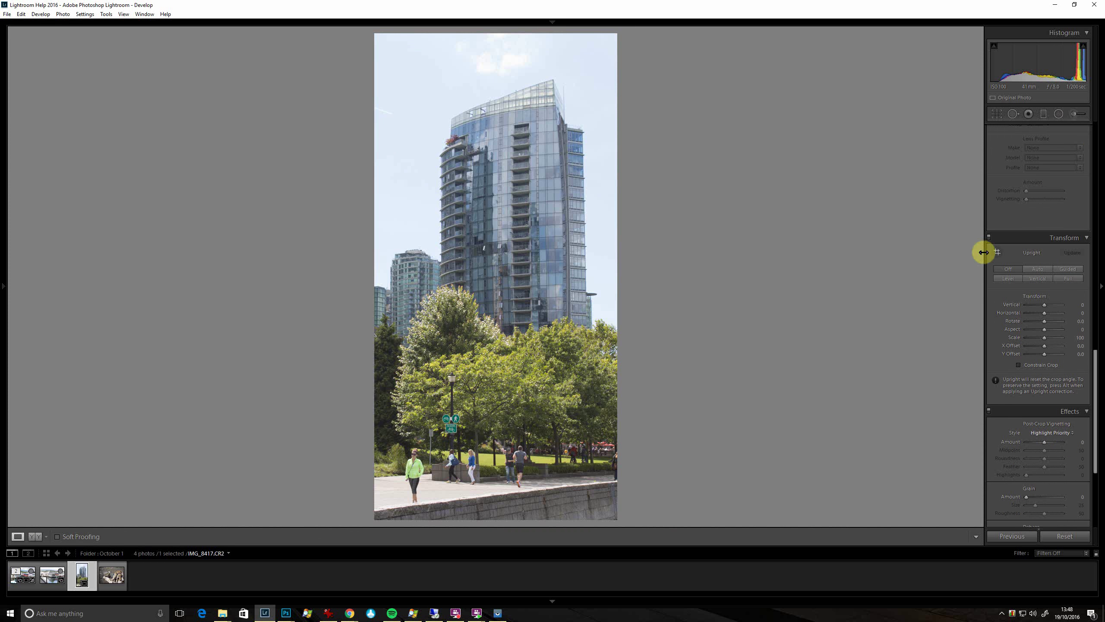
- Widen the crop leftward toward a 4 x 3 frame and apply it
left_click_drag(1095, 363, 1087, 128)
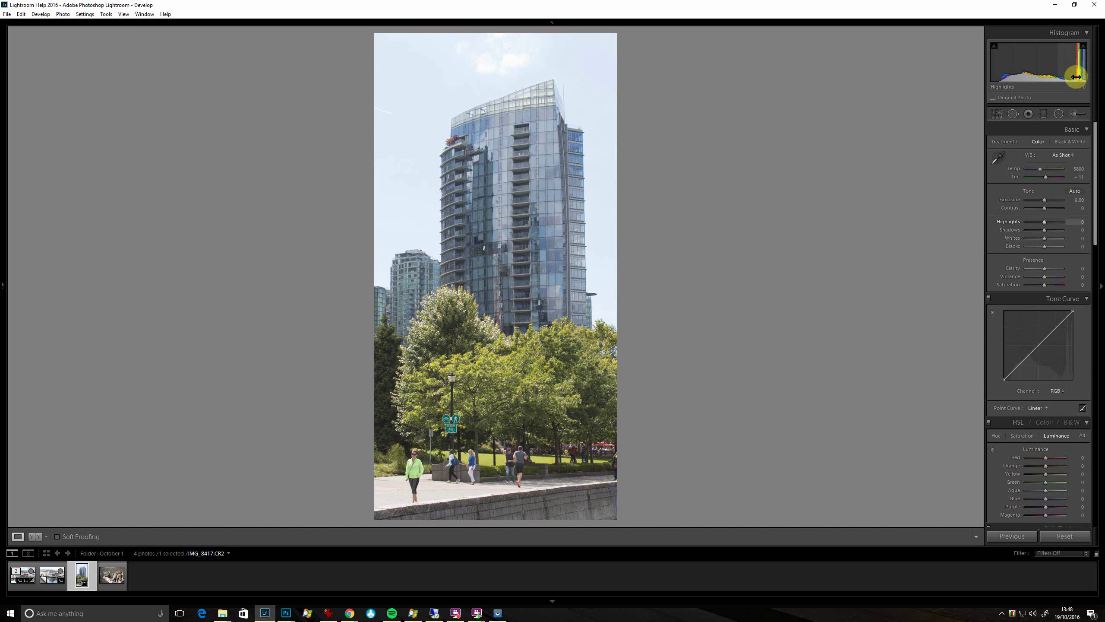
left_click(996, 113)
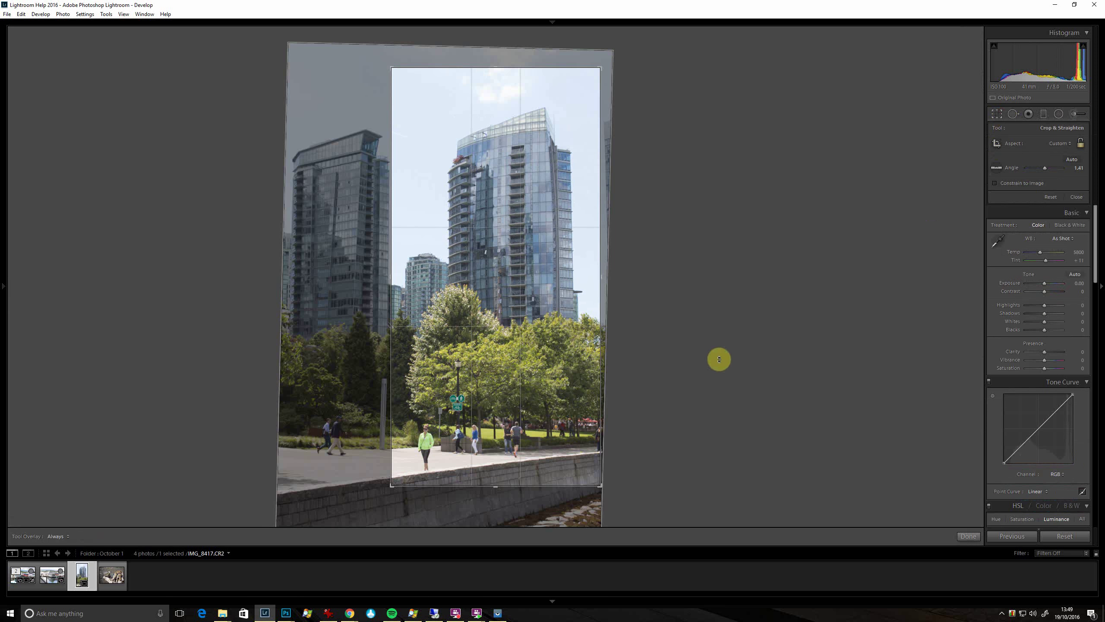
left_click_drag(390, 276, 361, 278)
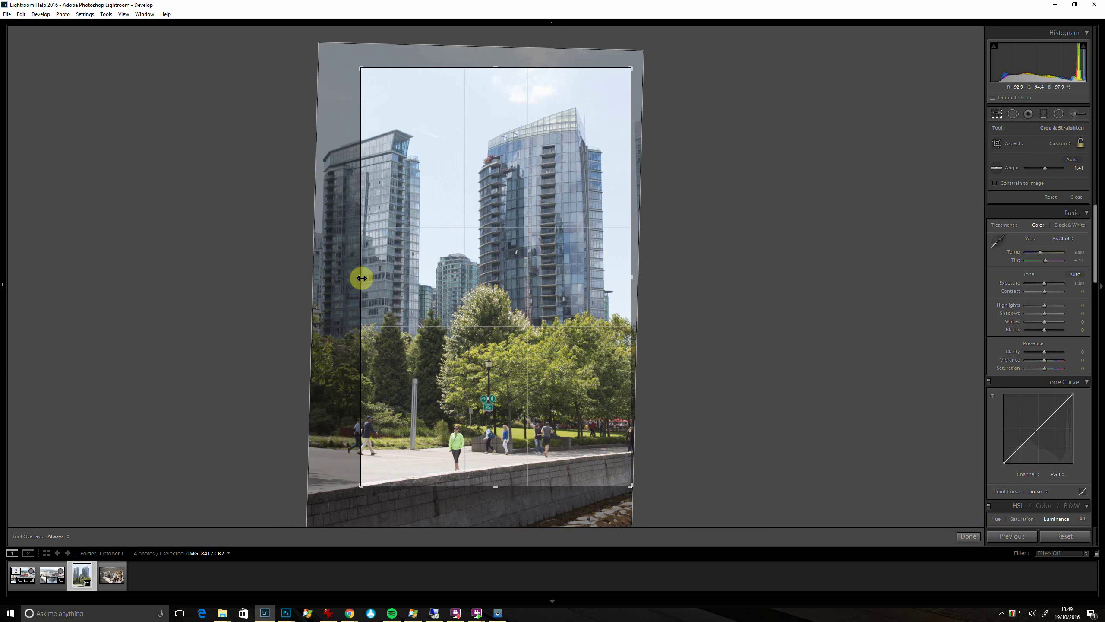
right_click(359, 282)
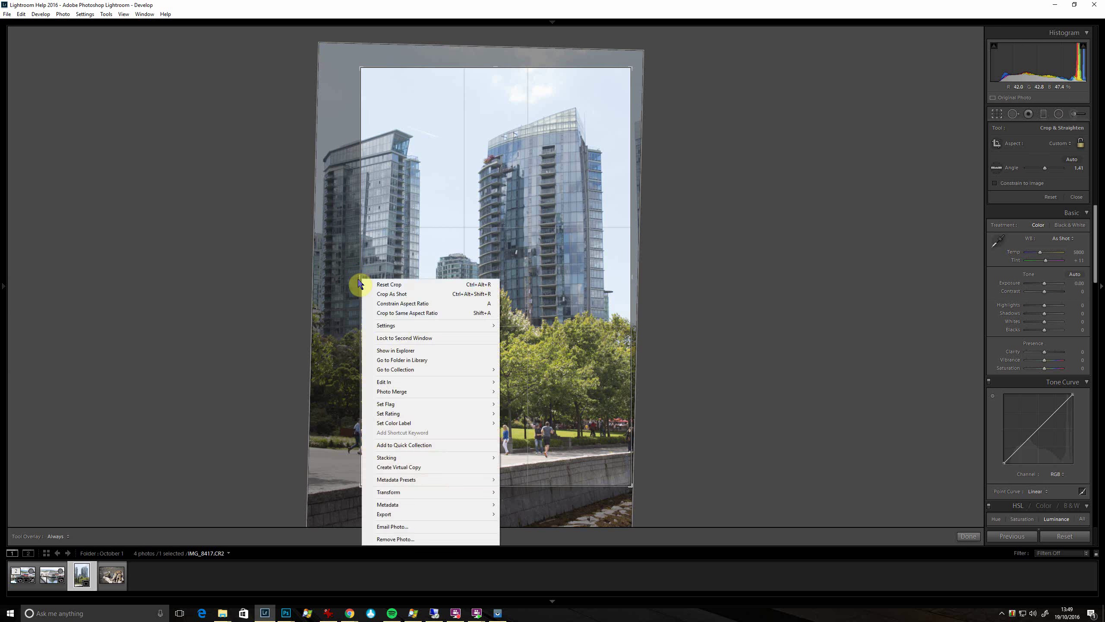
key("Escape")
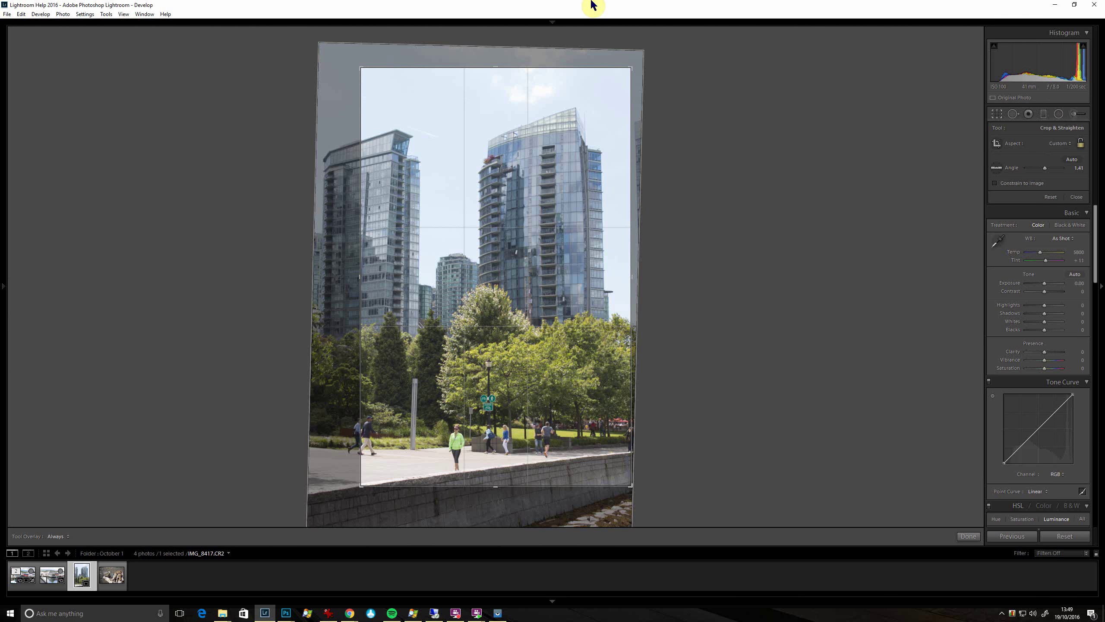
key("Return")
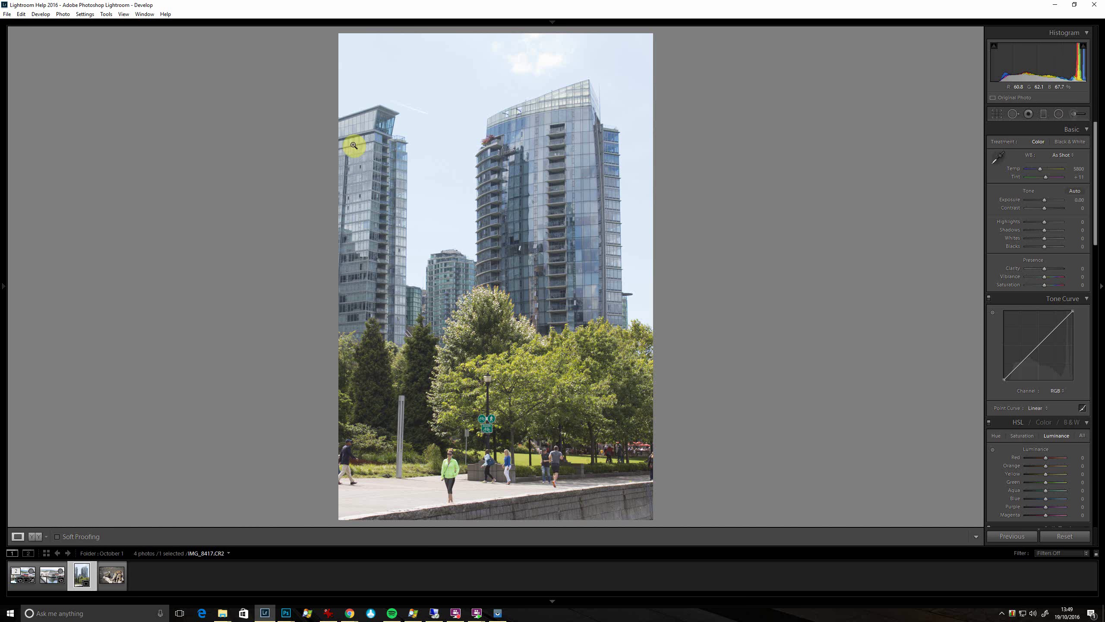
- Undo an accidental rotation and extend the crop to the left image border at 4 x 3
left_click(996, 113)
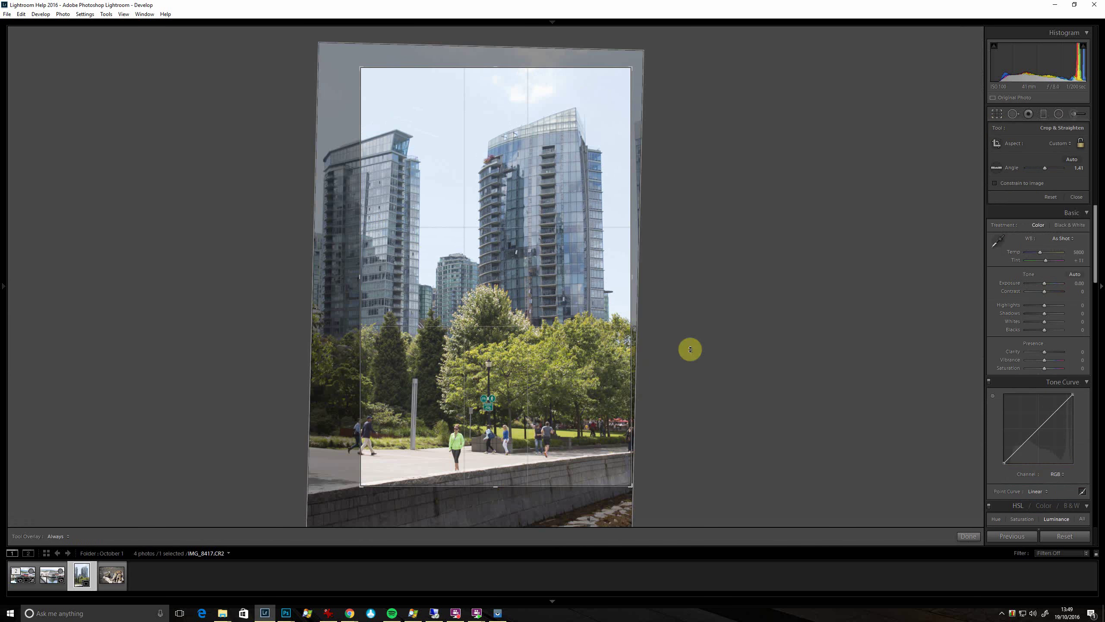
left_click_drag(357, 278, 435, 311)
key("ctrl+z")
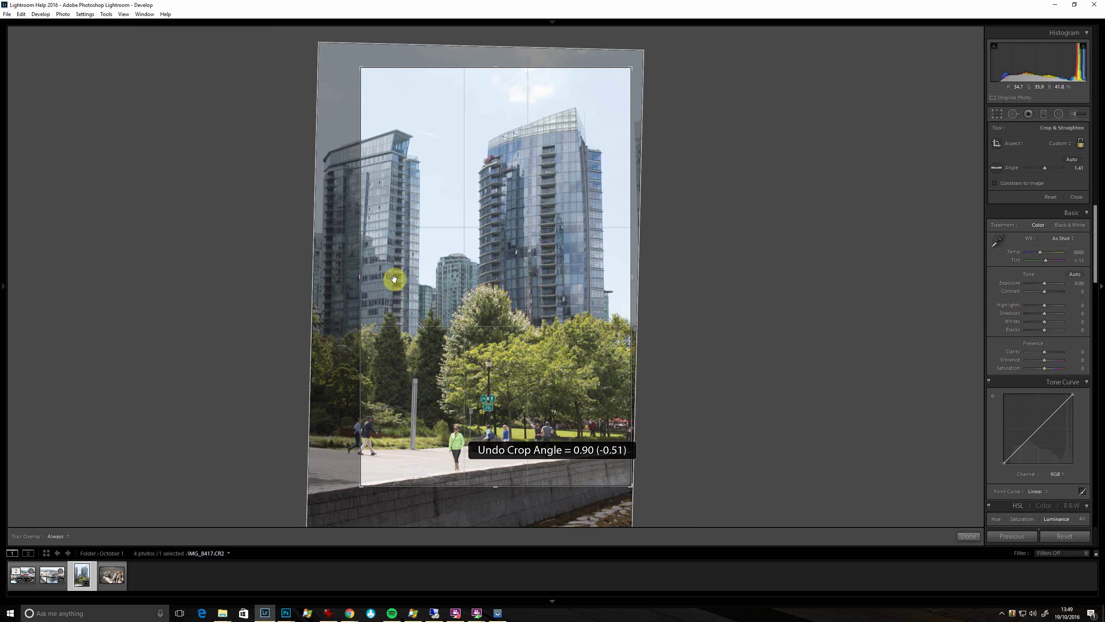
left_click_drag(361, 278, 297, 286)
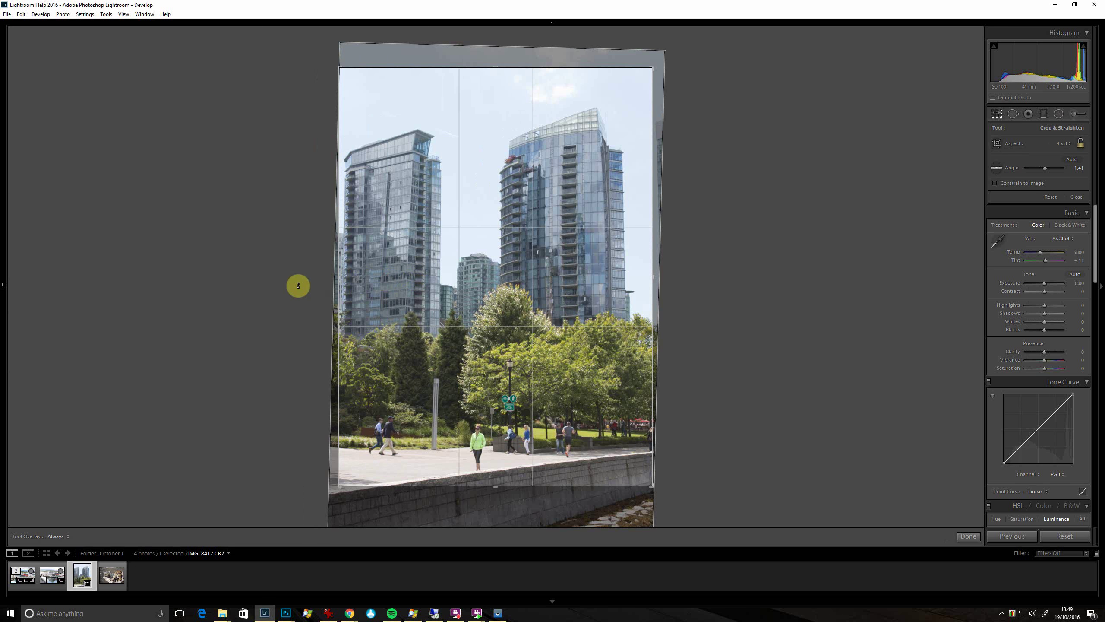
key("Return")
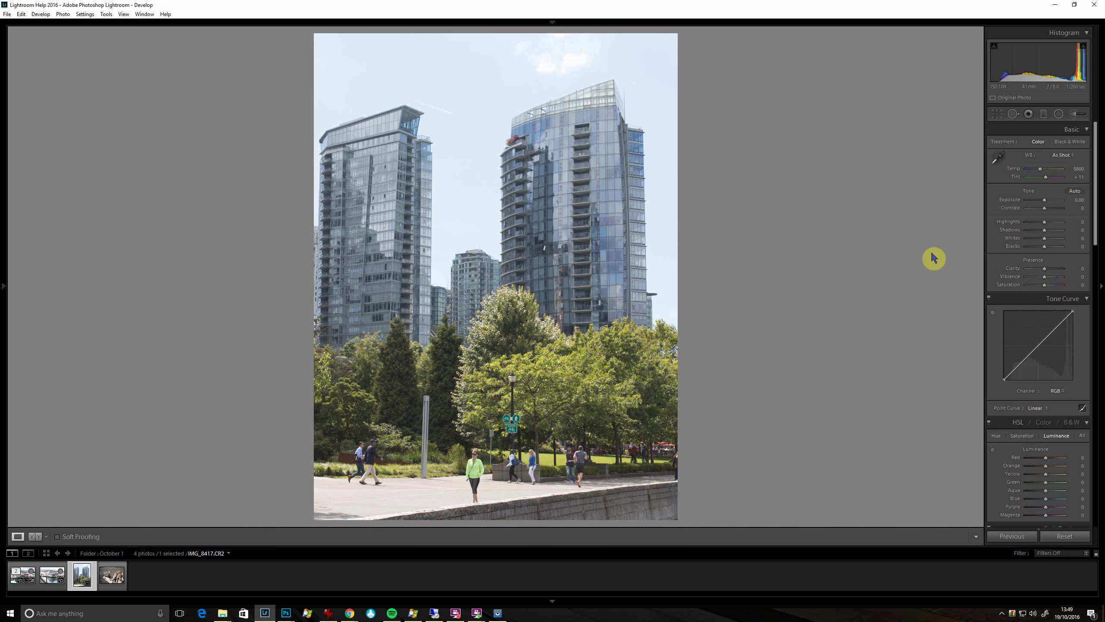
- Pull the left crop edge right to a Custom slim frame on the right tower and apply it
left_click(998, 114)
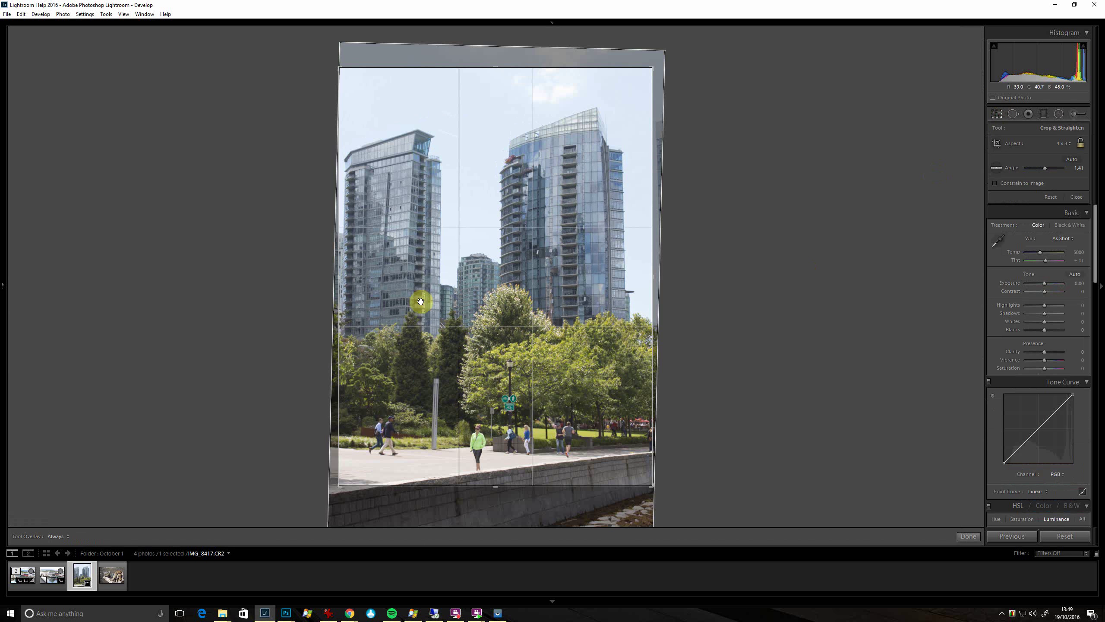
left_click_drag(338, 276, 389, 280)
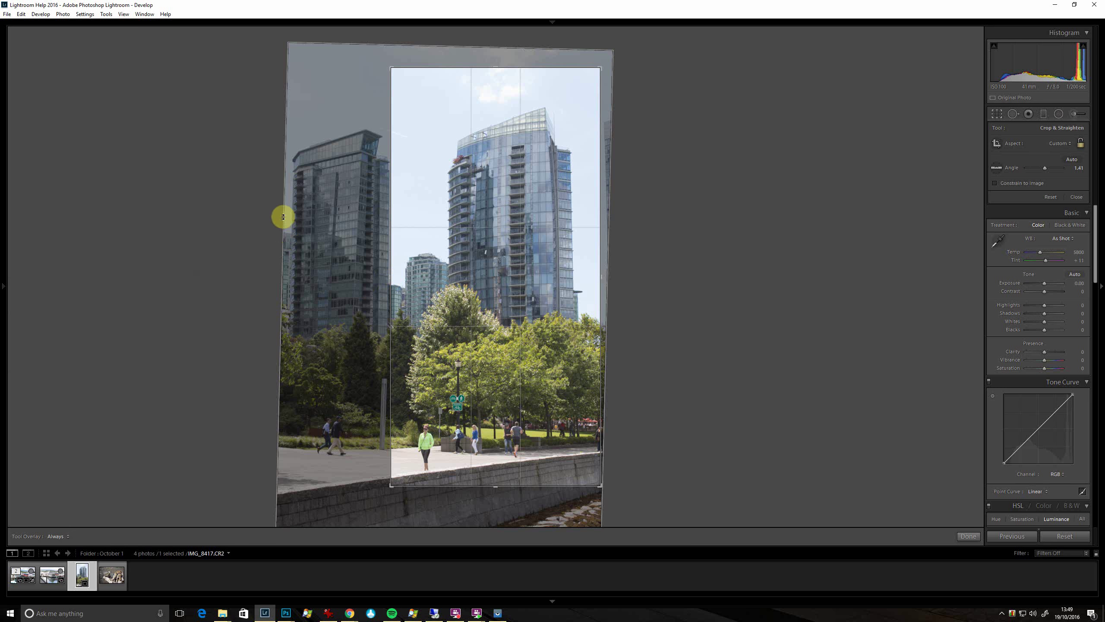
right_click(282, 265)
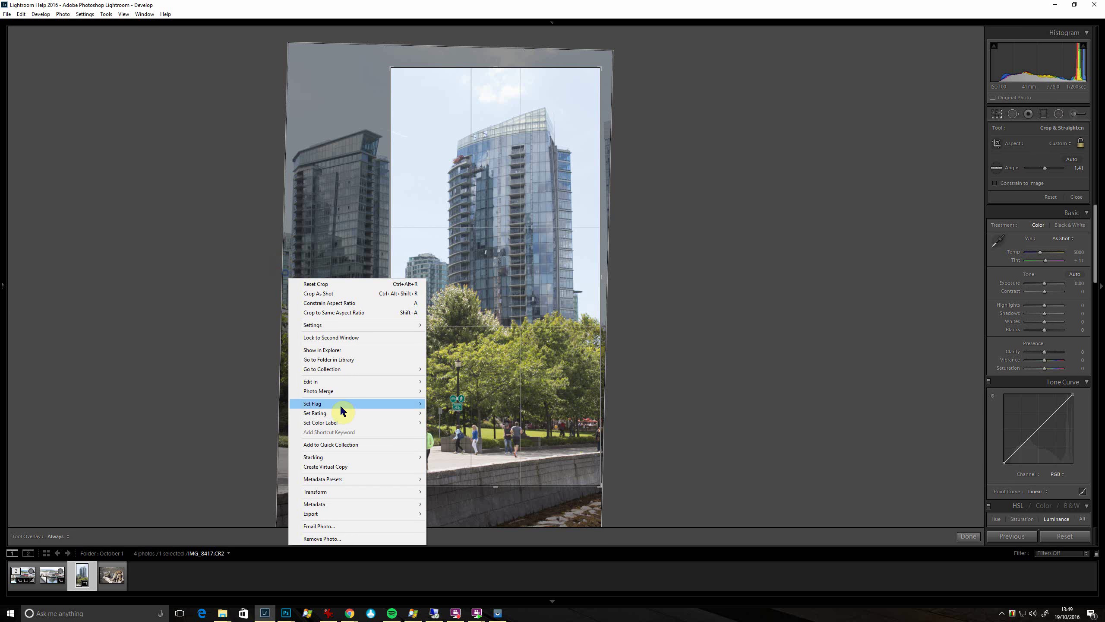
left_click(496, 486)
key("Return")
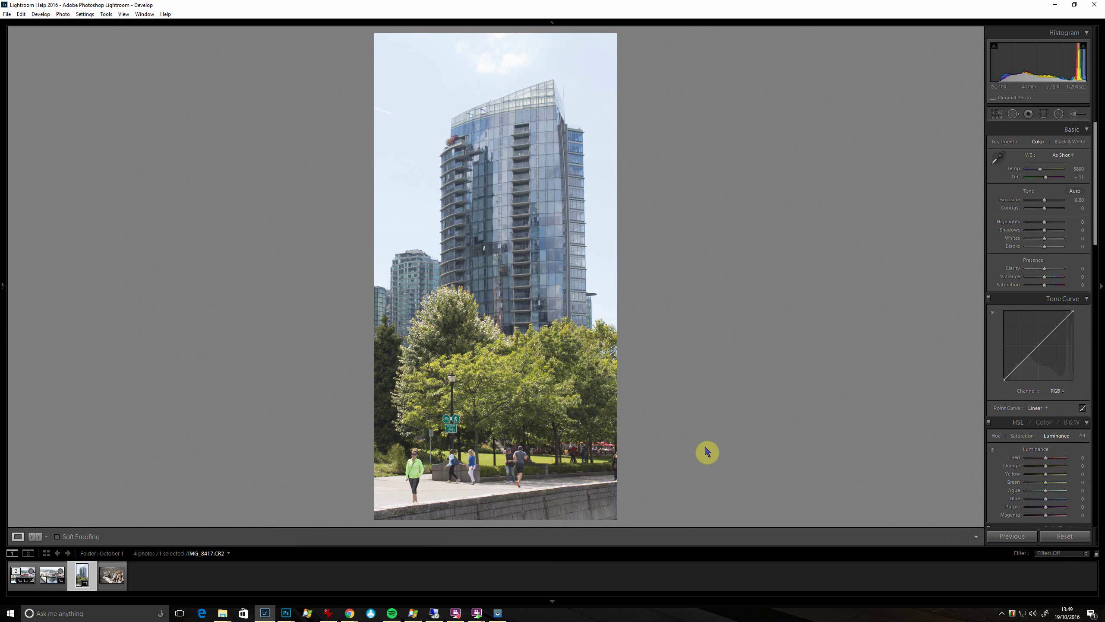
- Shorten the crop by trimming the bottom edge upward and apply it
left_click(997, 114)
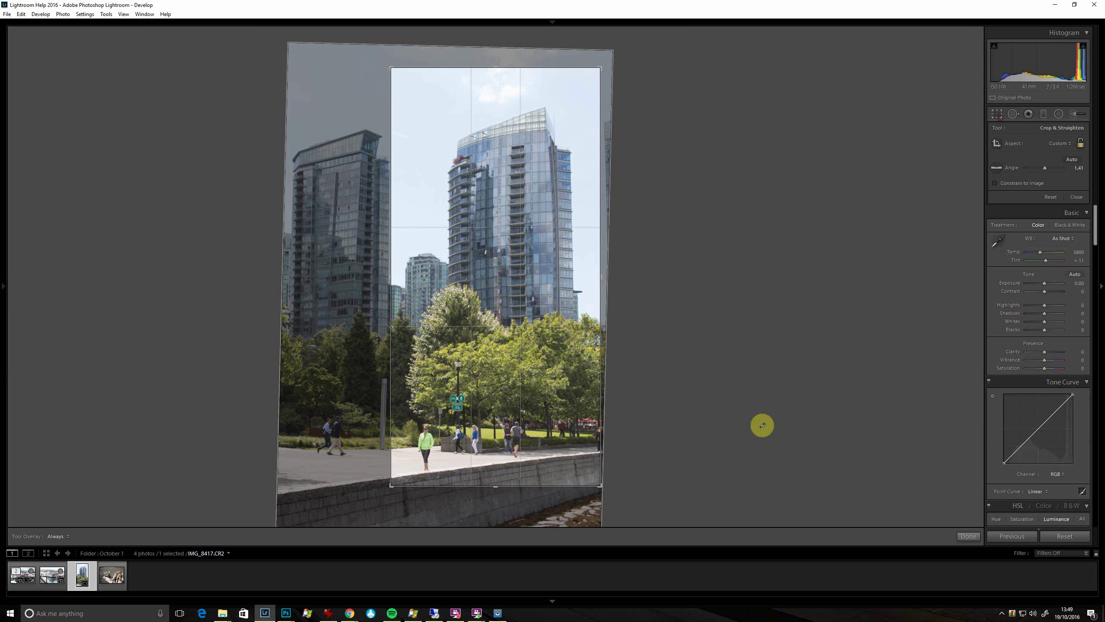
left_click_drag(496, 486, 497, 451)
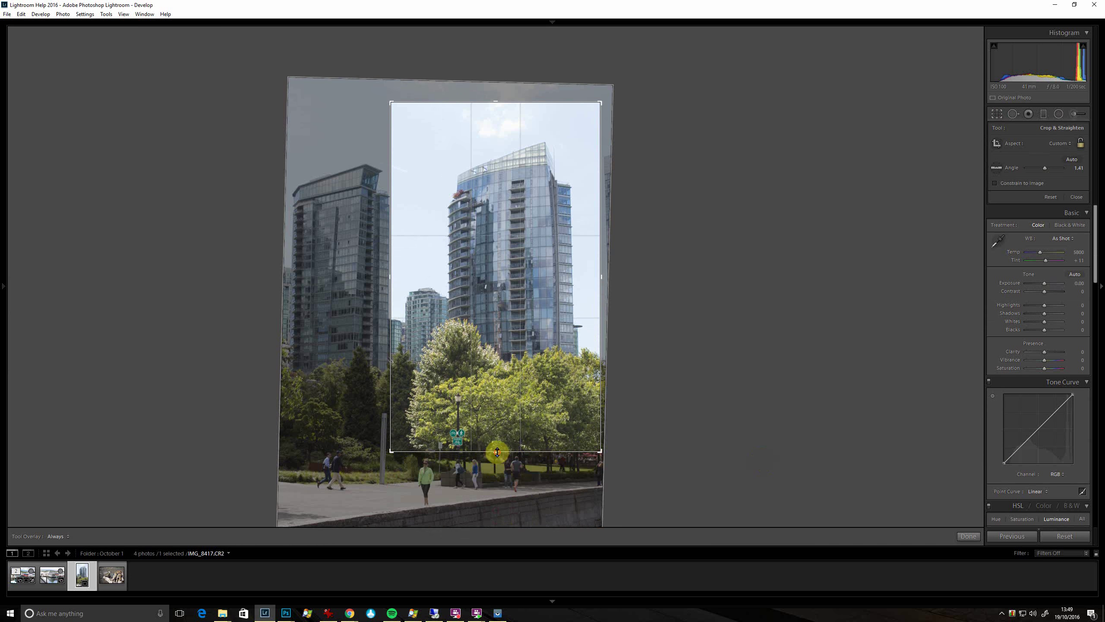
key("Return")
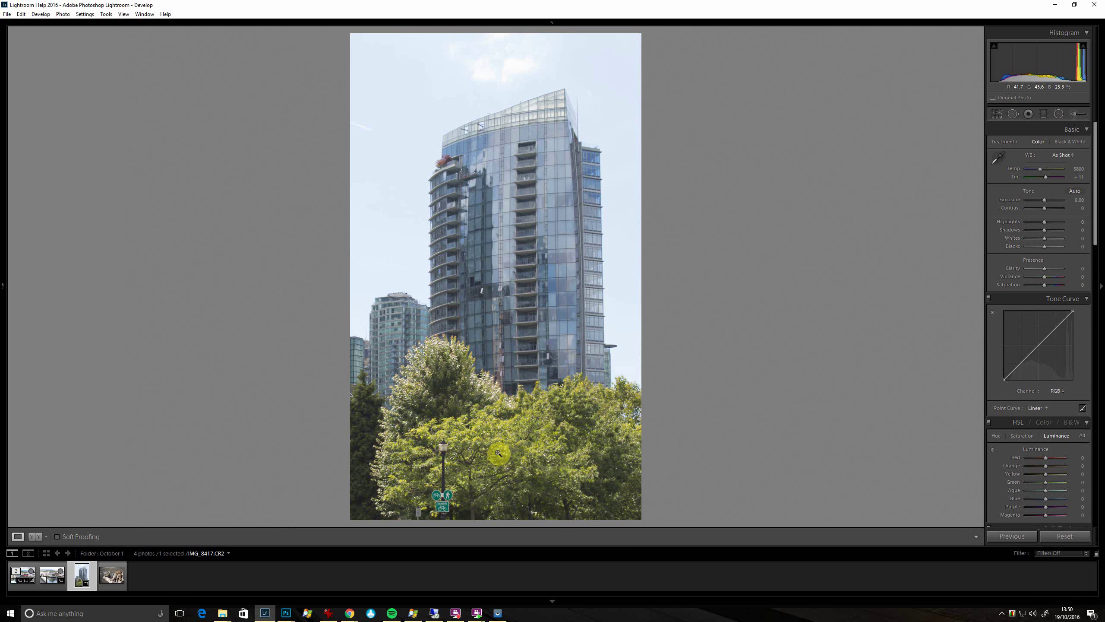
- Undo the shortened crop, check the trees and people at 1:1, then return to Fit
key("ctrl+z")
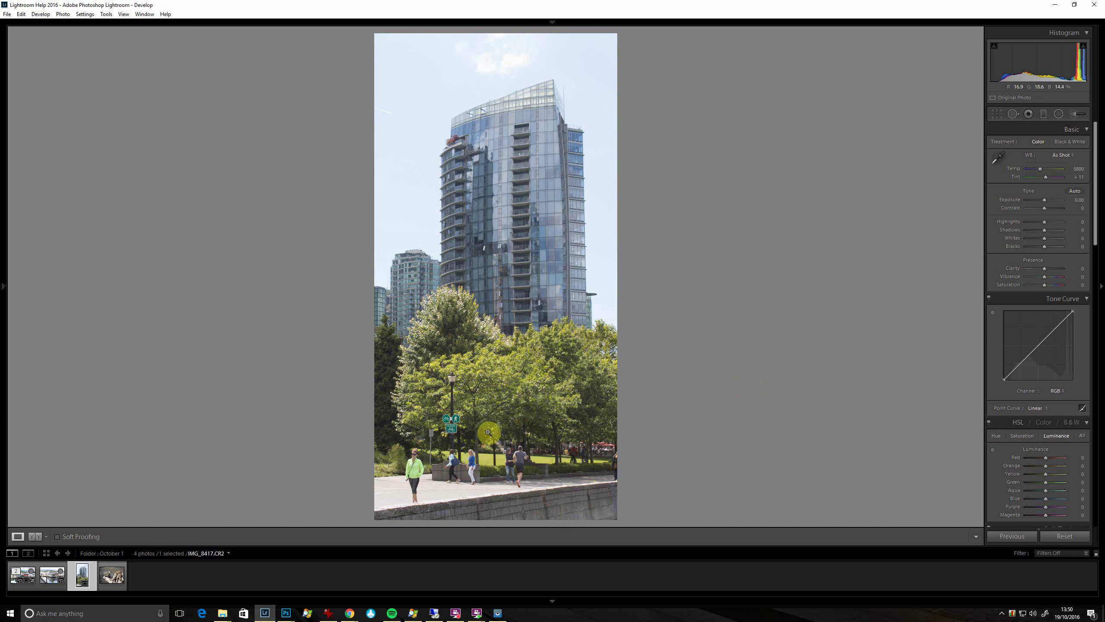
left_click(455, 423)
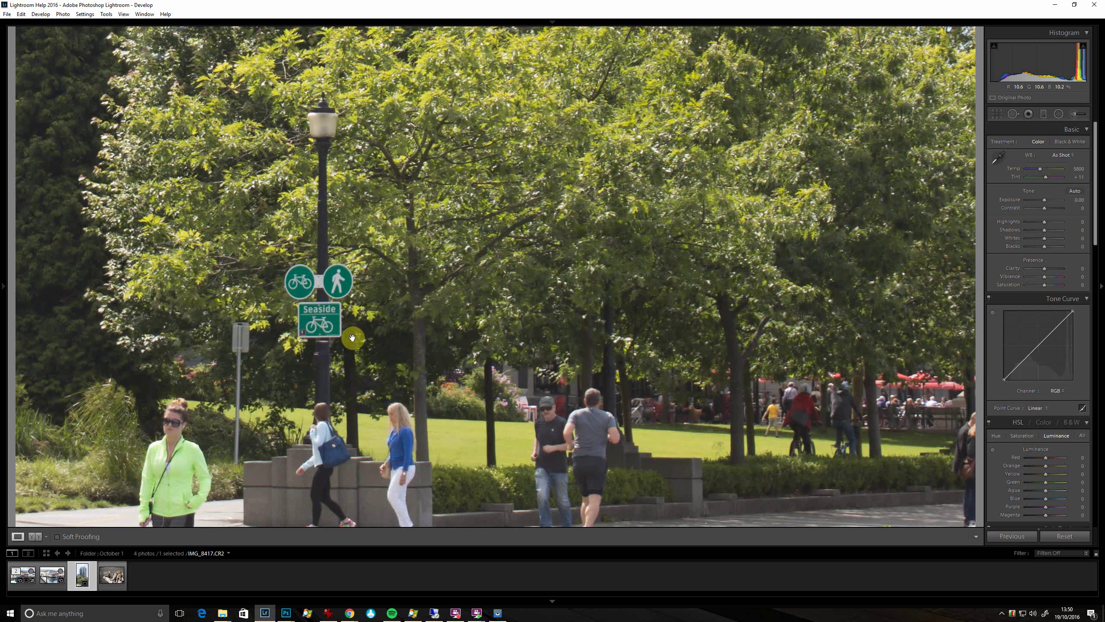
left_click(330, 323)
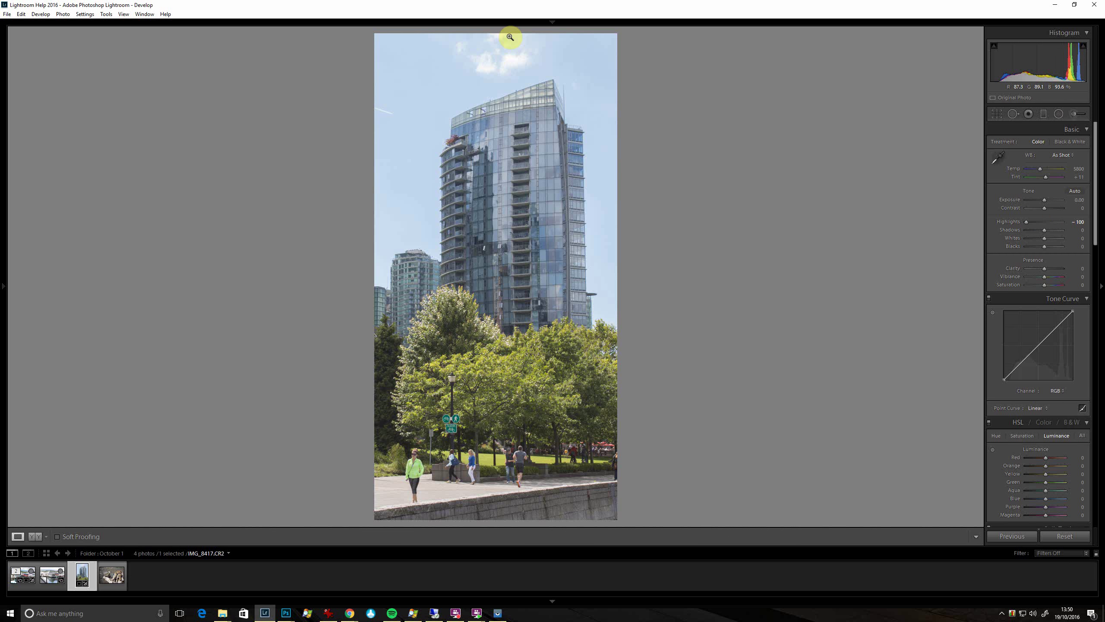
- Set Clarity +60, Shadows +100, Blacks -64 and Whites +26 with clipping checks, then Contrast +24
left_click(1055, 268)
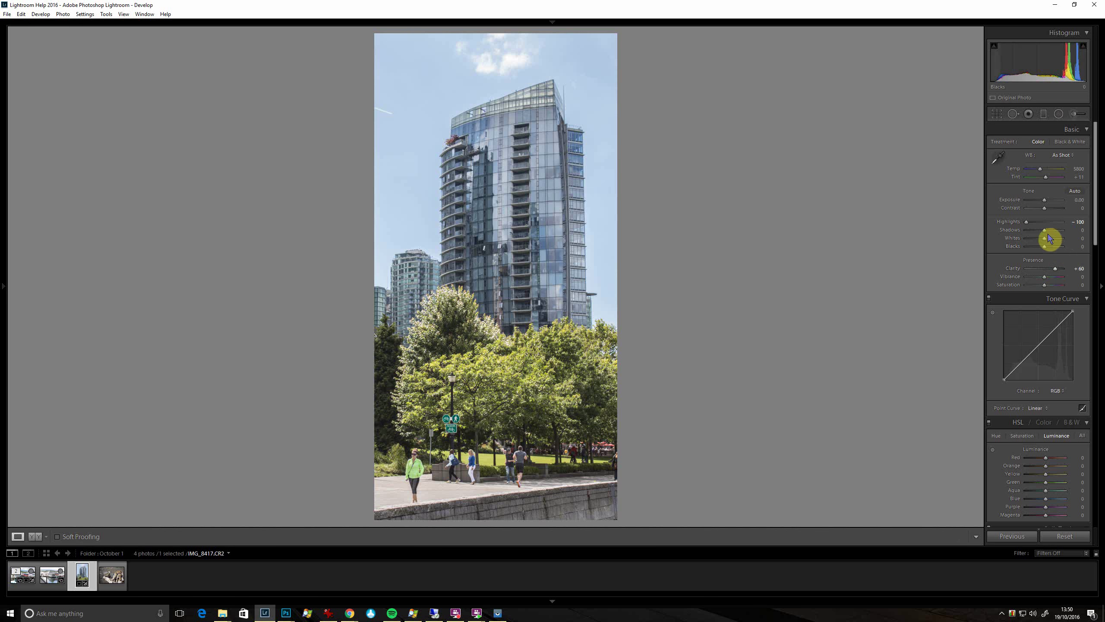
left_click_drag(1054, 230, 1082, 231)
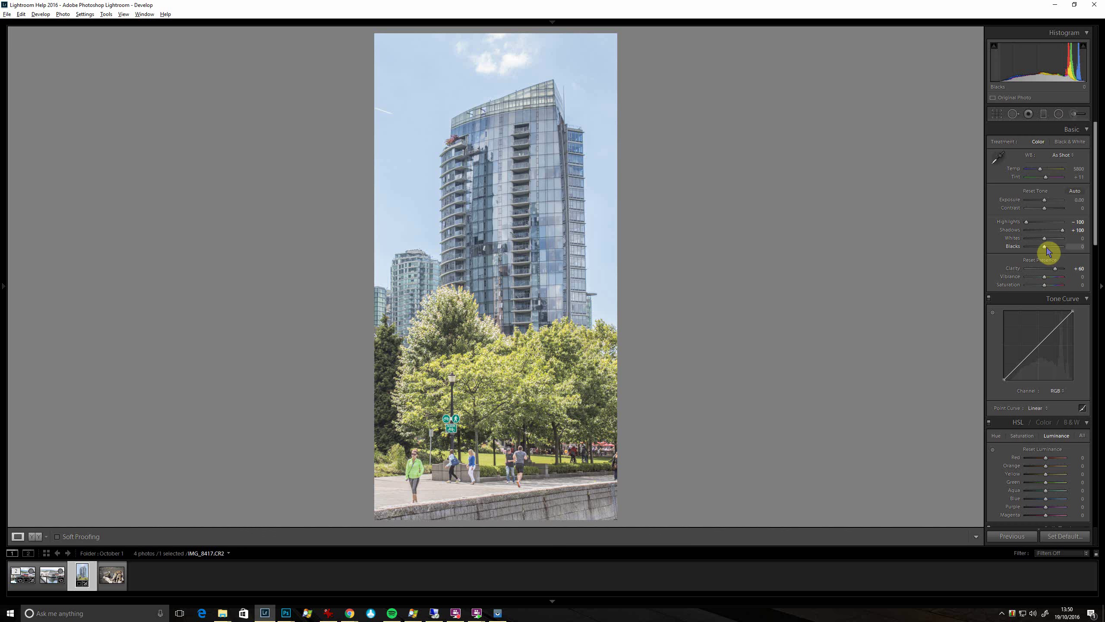
left_click_drag(1046, 249, 1035, 251)
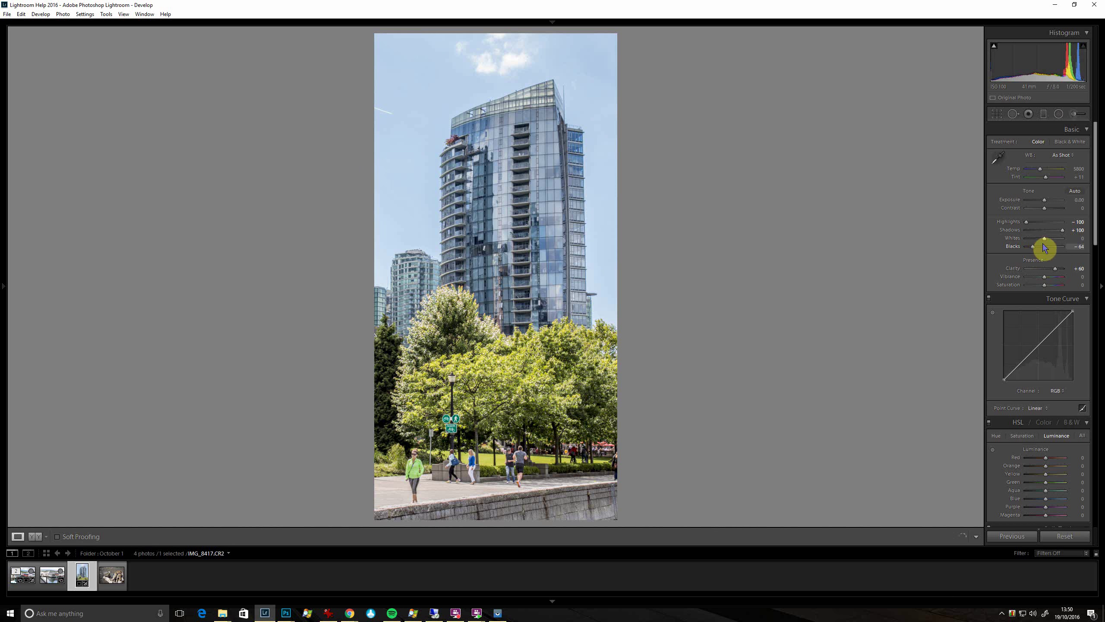
left_click_drag(1045, 242, 1049, 244)
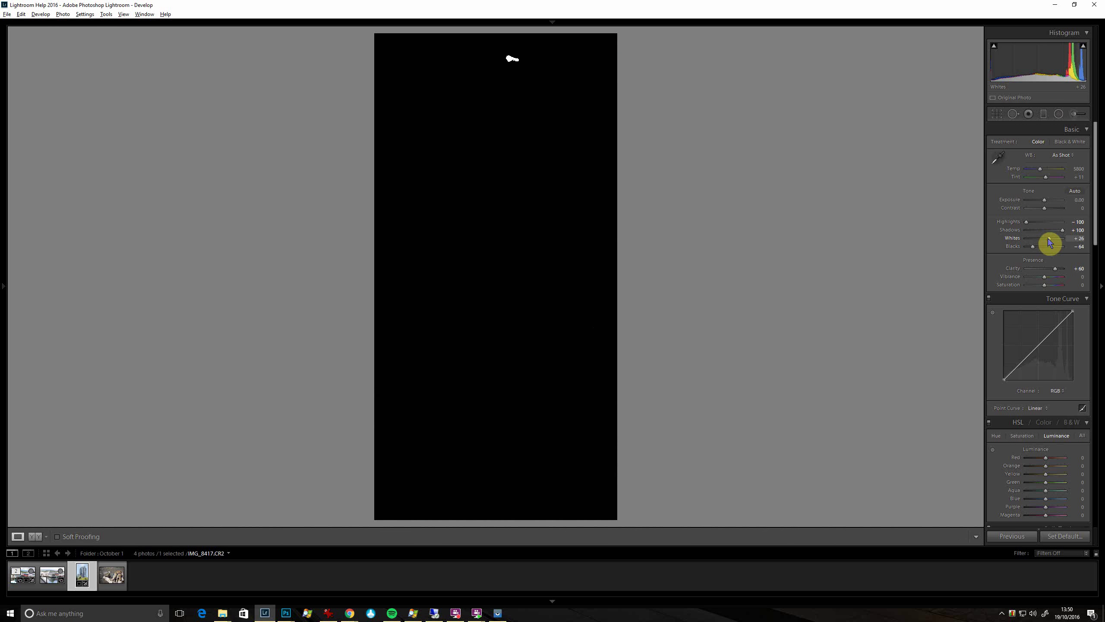
left_click_drag(1049, 243, 1048, 243)
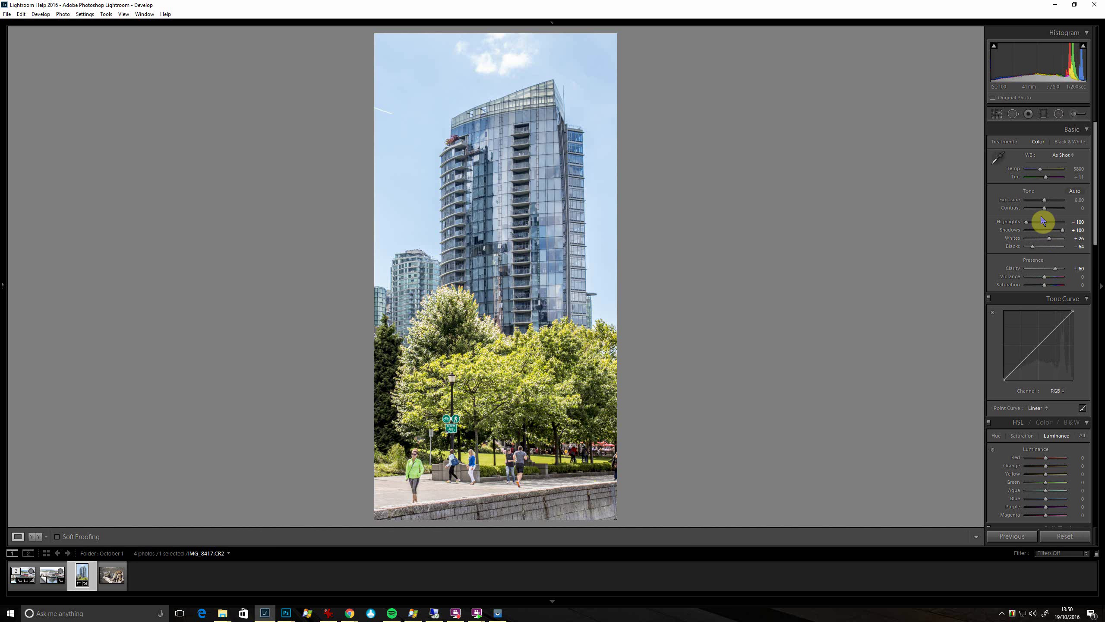
left_click_drag(1048, 210, 1050, 211)
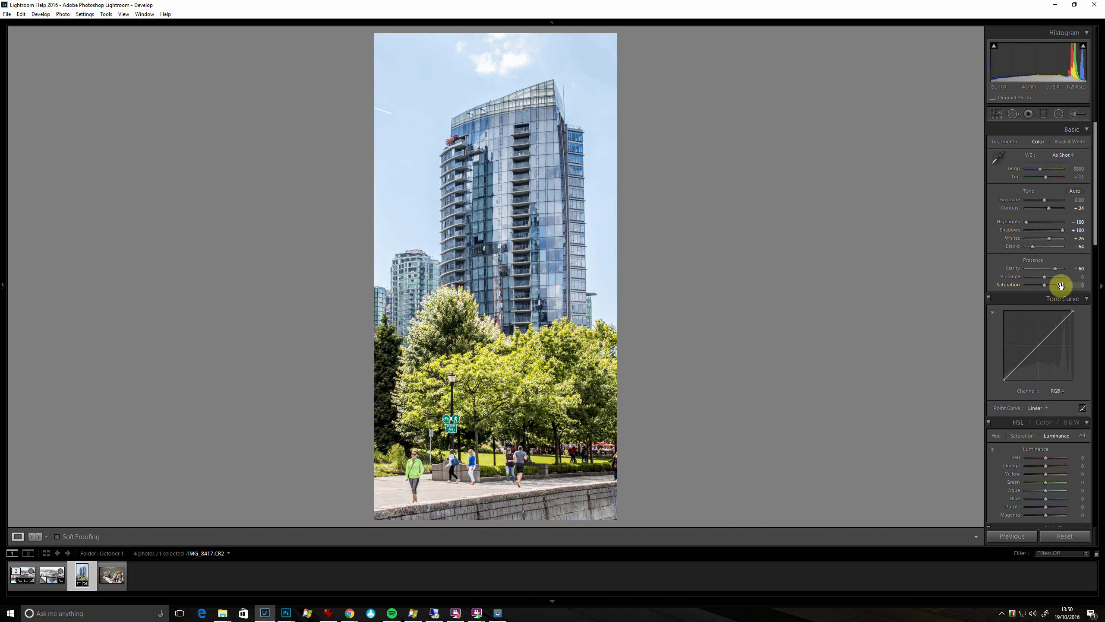
- Dismiss the photo menu and try the Daylight and Shade white balance presets
right_click(468, 99)
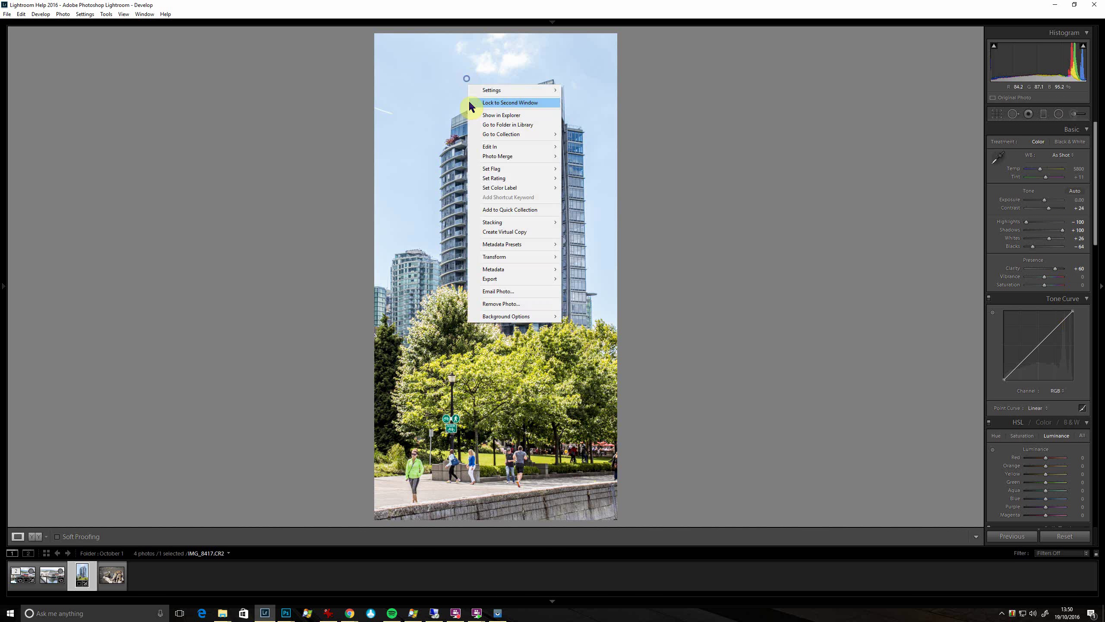
left_click(523, 5)
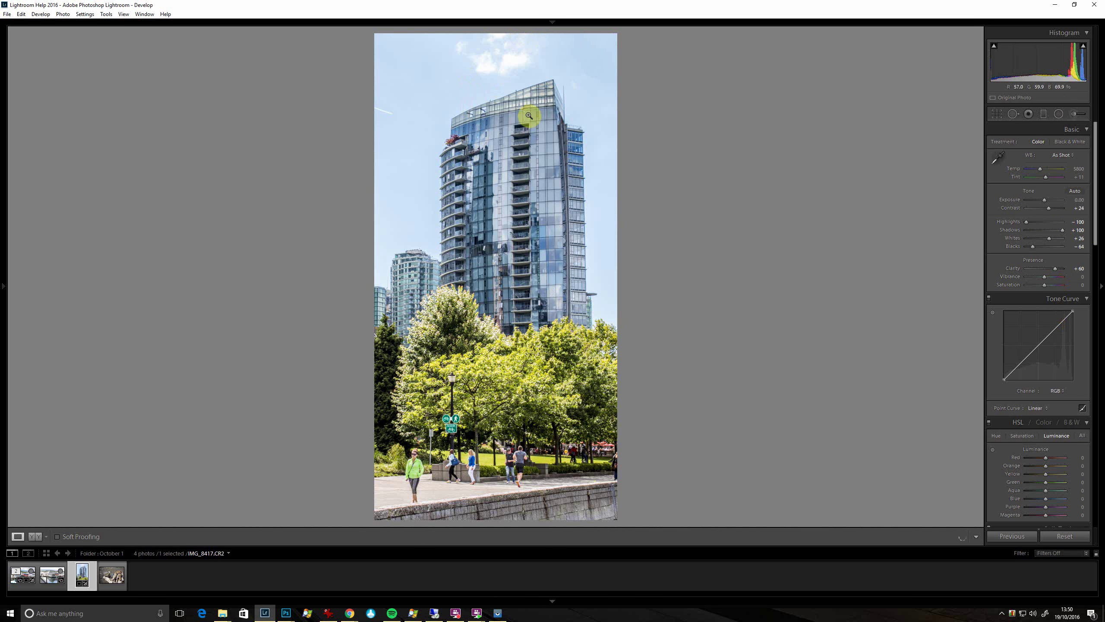
left_click(1066, 156)
left_click(1062, 183)
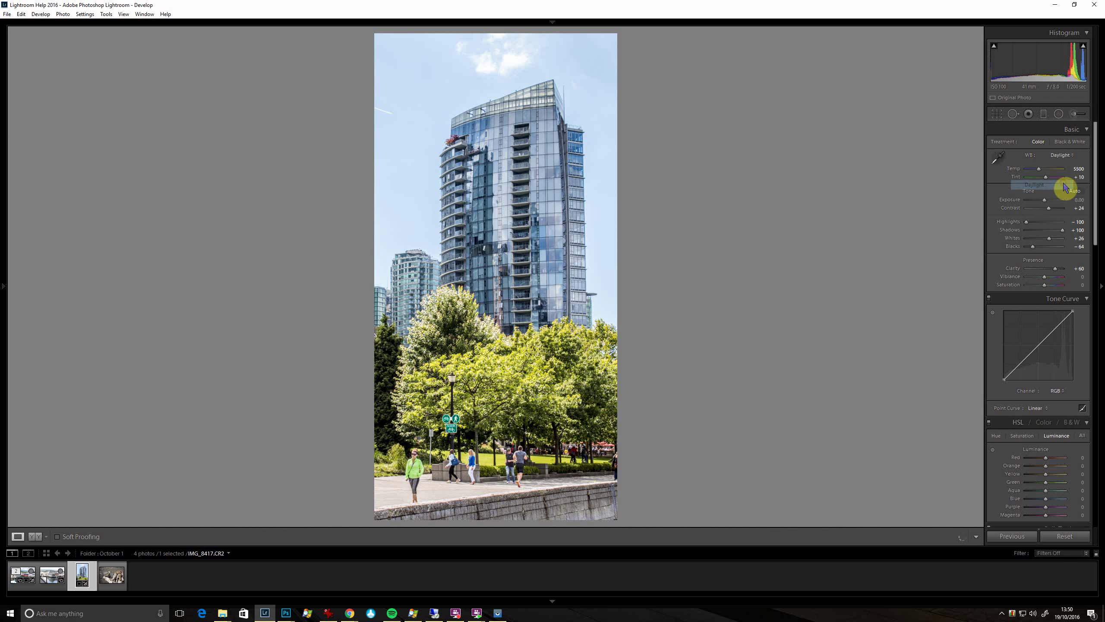
left_click(1064, 156)
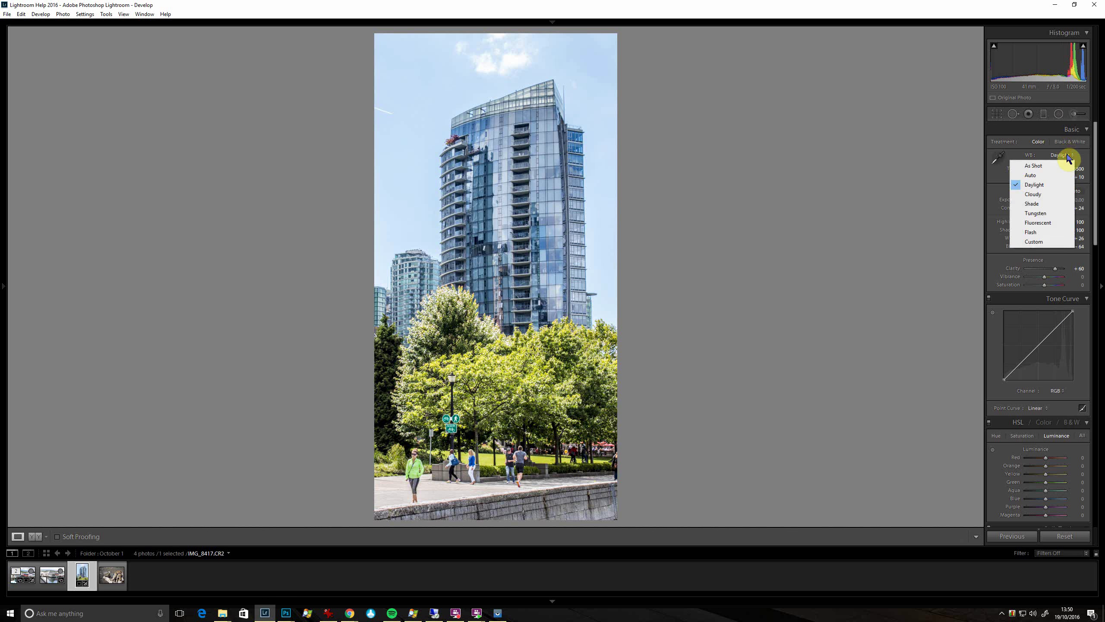
left_click(1065, 205)
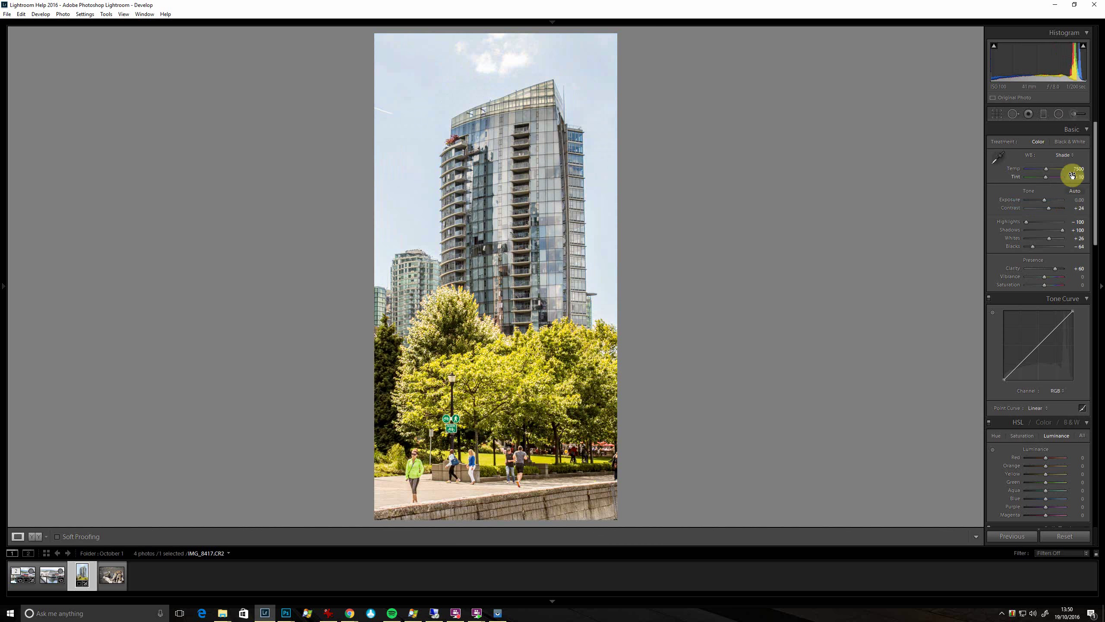
- Try Tungsten, Fluorescent and Cloudy, then settle on Daylight (Temp 5500, Tint +10)
left_click(1064, 155)
left_click(1059, 214)
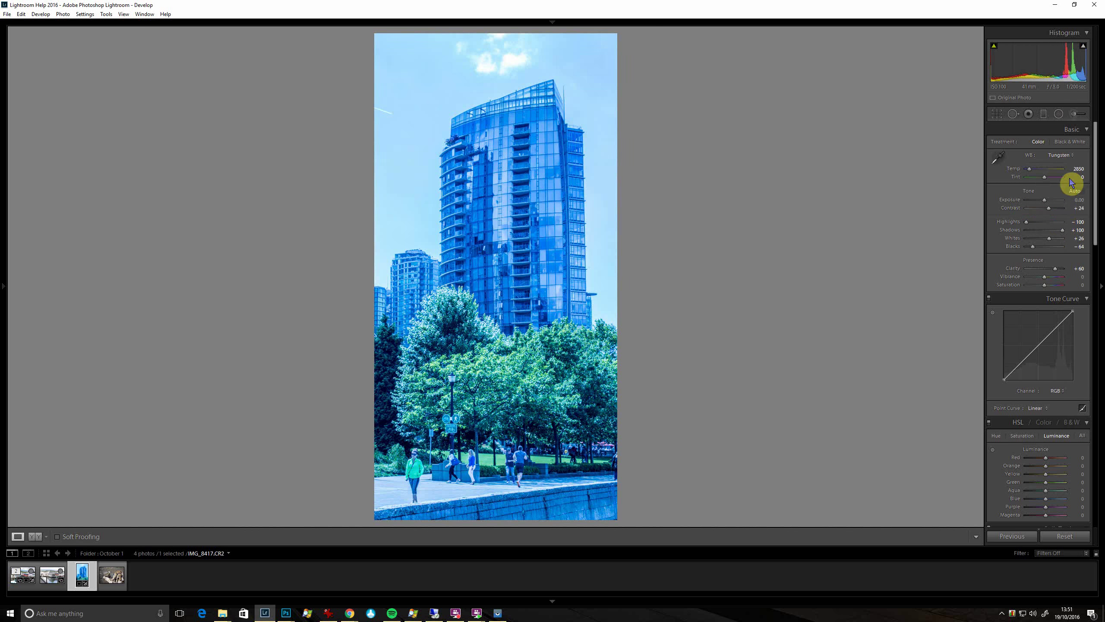
left_click(1059, 156)
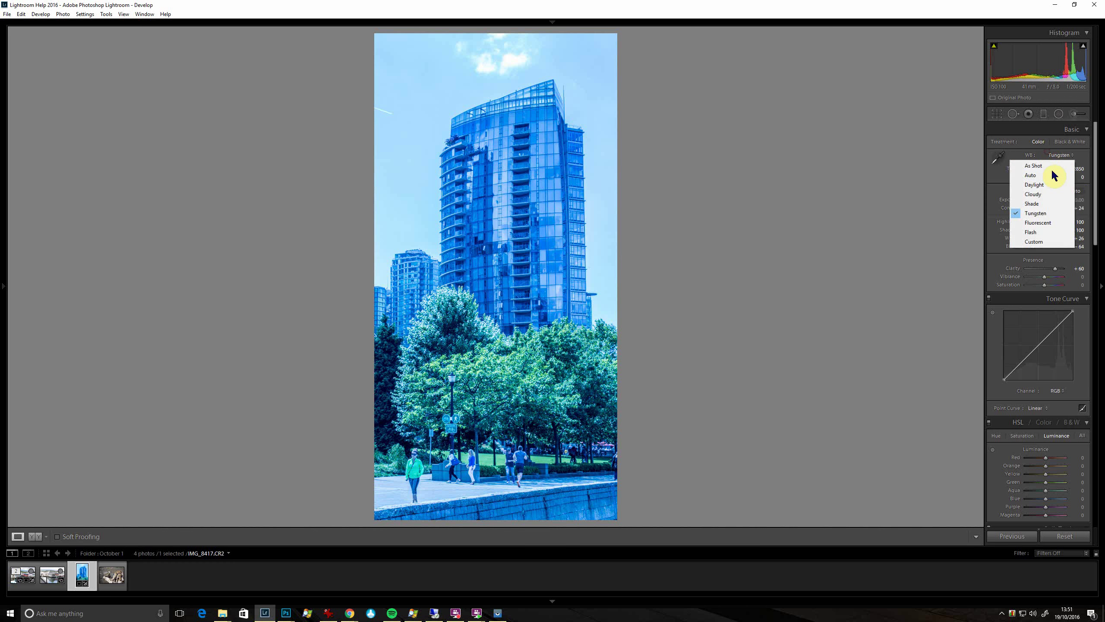
left_click(1052, 223)
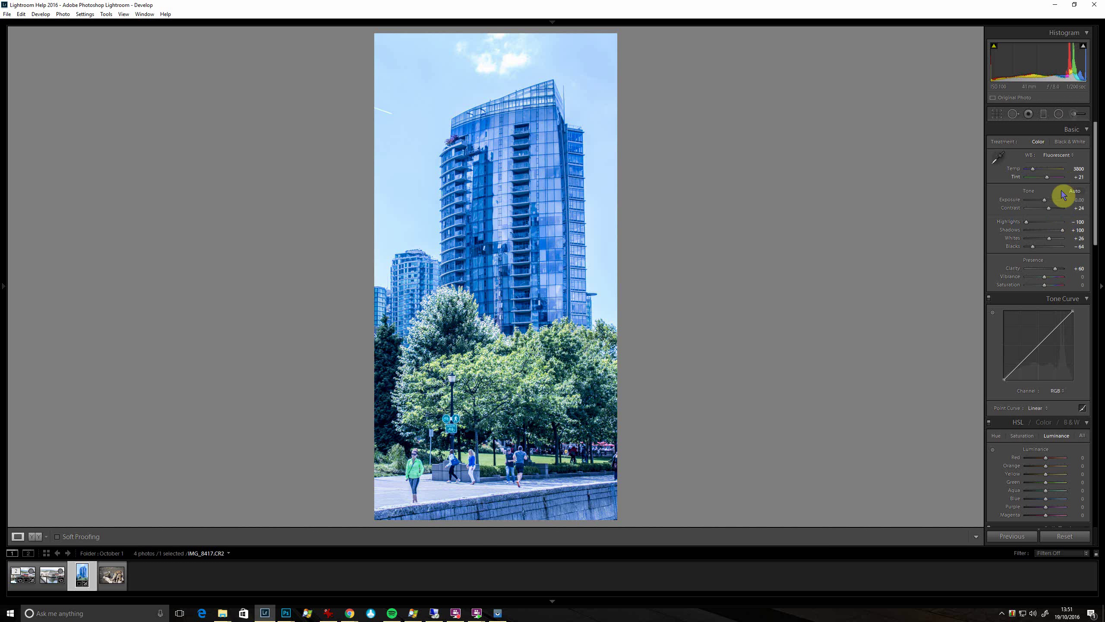
left_click(1056, 157)
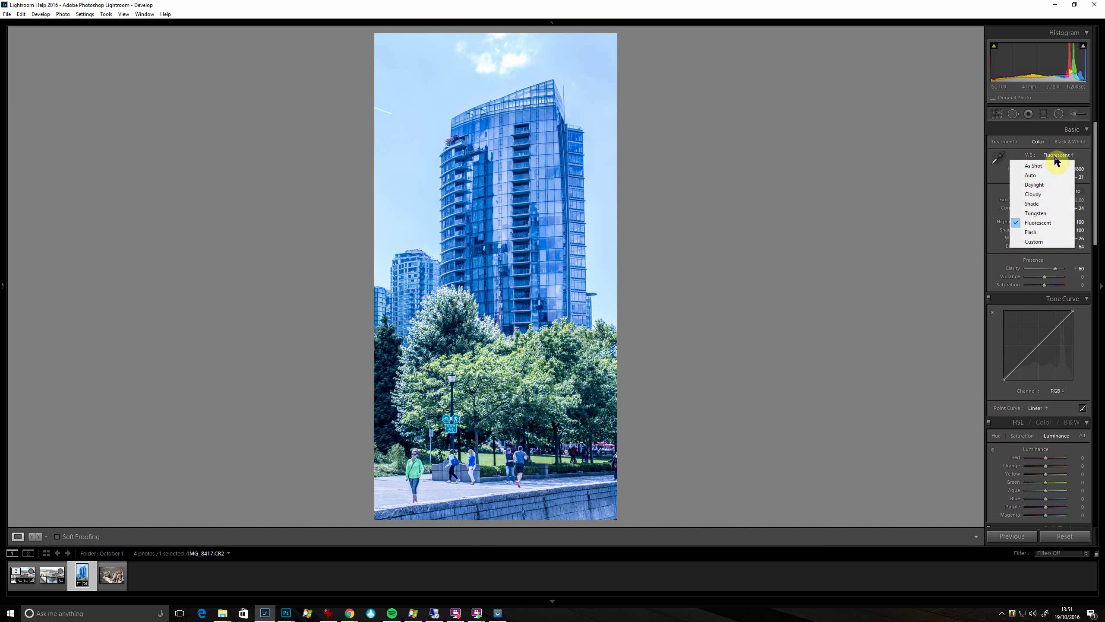
left_click(1056, 194)
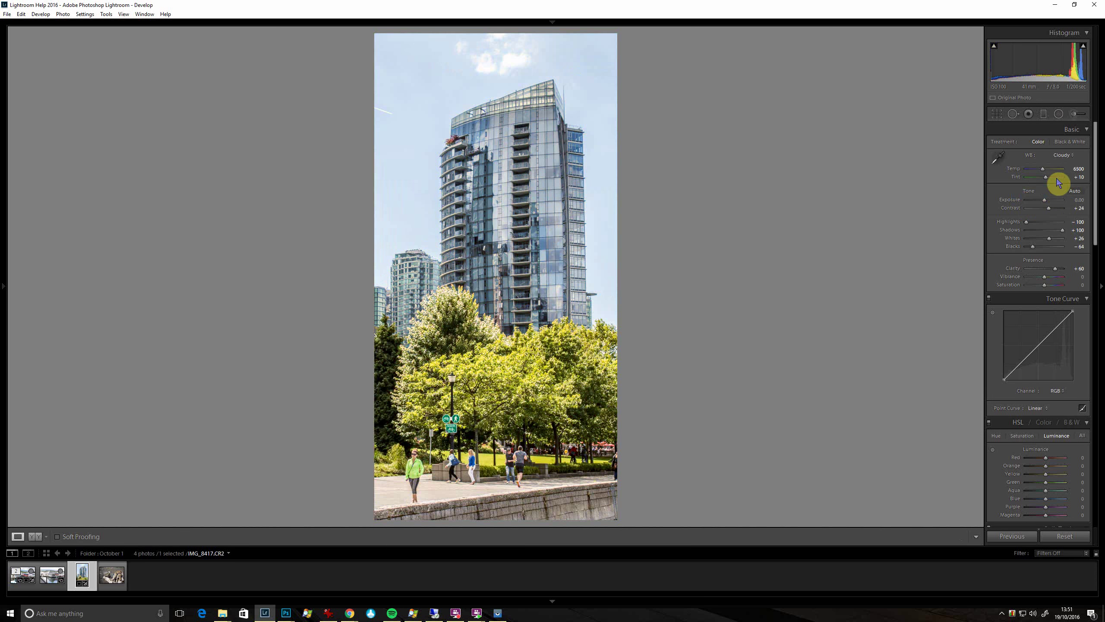
left_click(1061, 157)
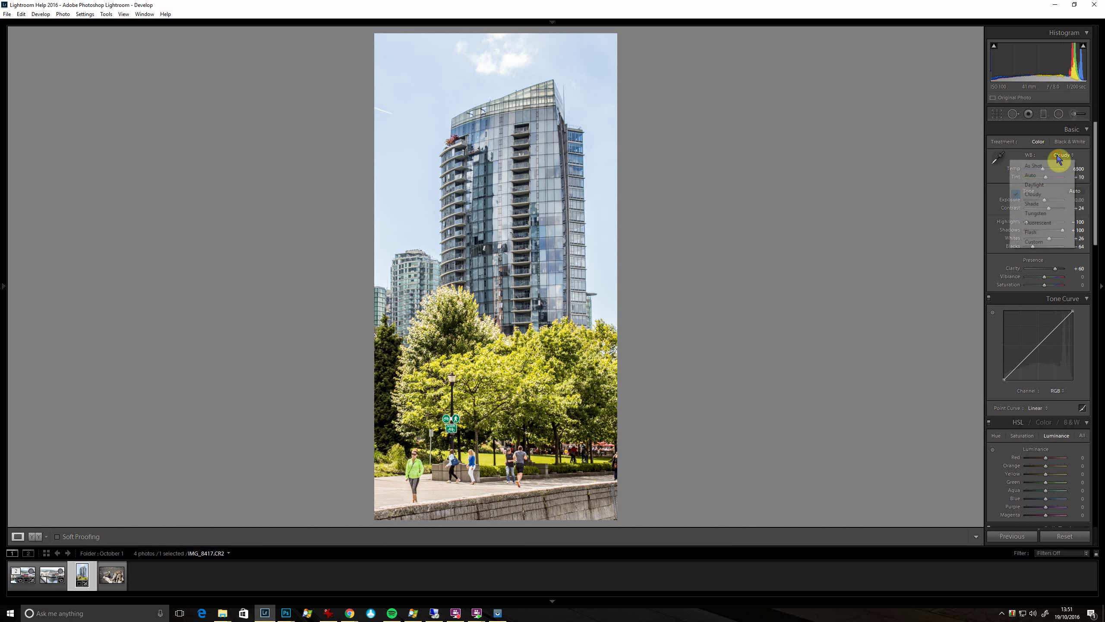
left_click(1052, 187)
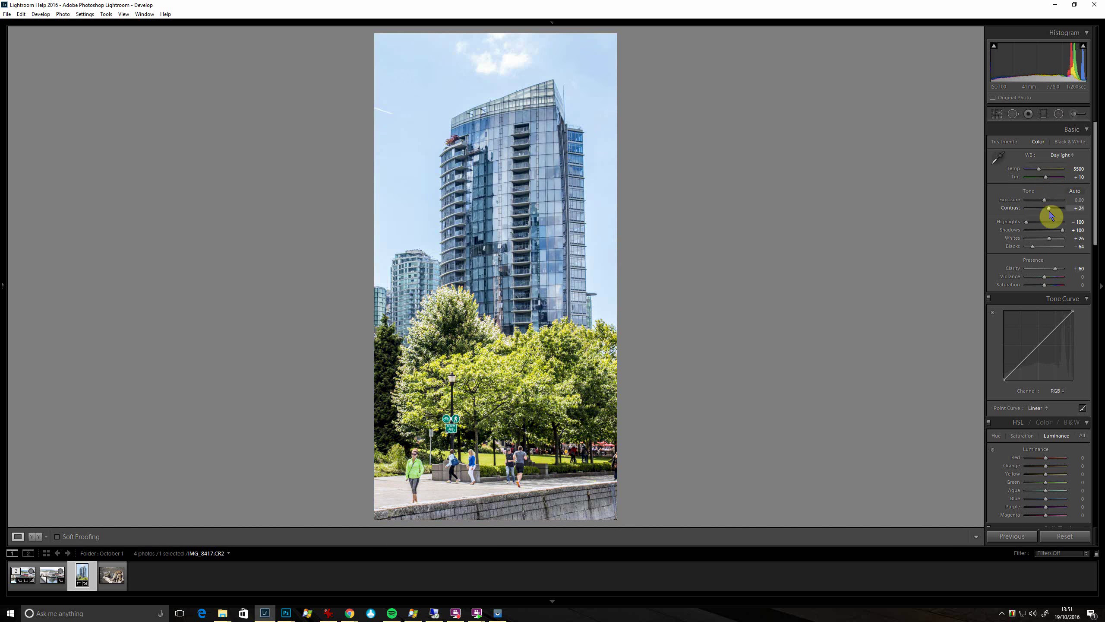
- In the Detail panel, raise Sharpening Masking to 29 at Amount 100 while previewing the edge mask
scroll(1042, 353, "down", 5)
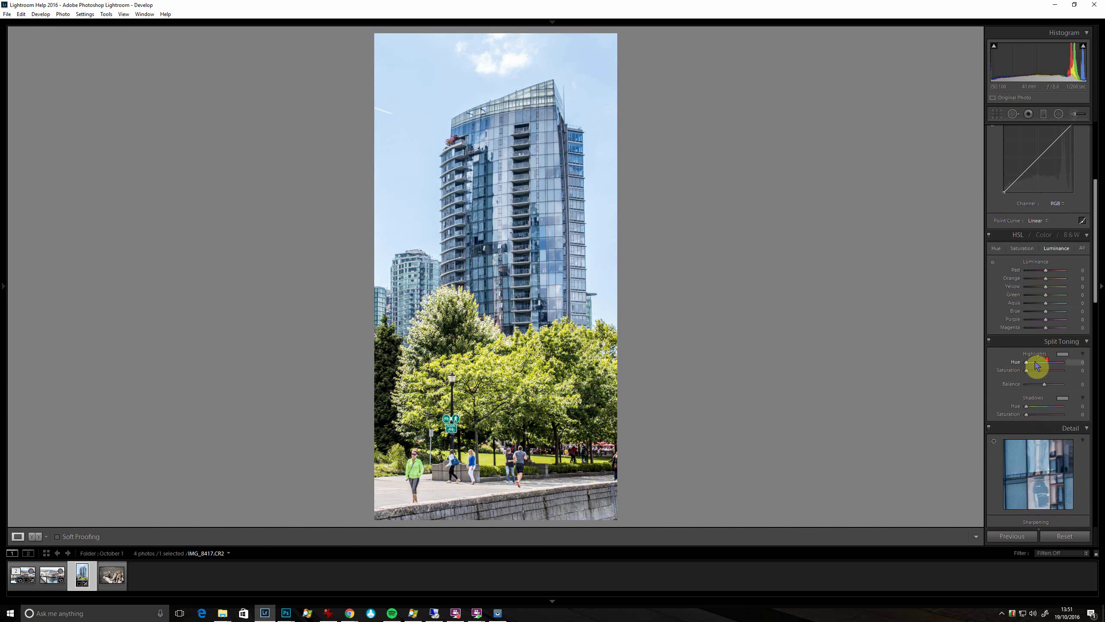
scroll(1049, 364, "down", 4)
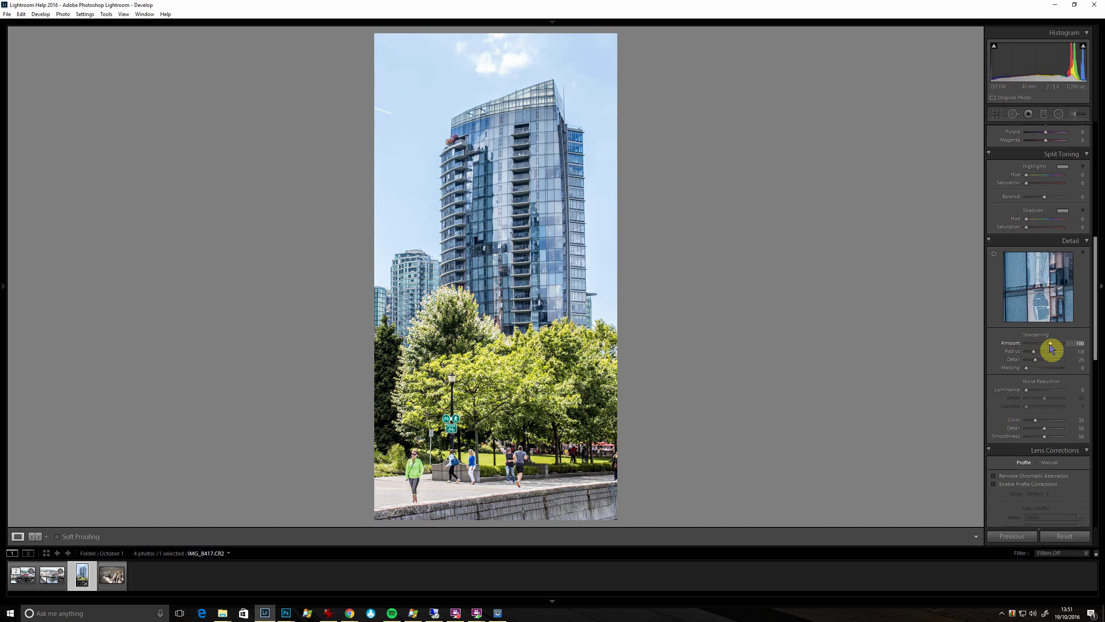
left_click_drag(1027, 367, 1037, 370)
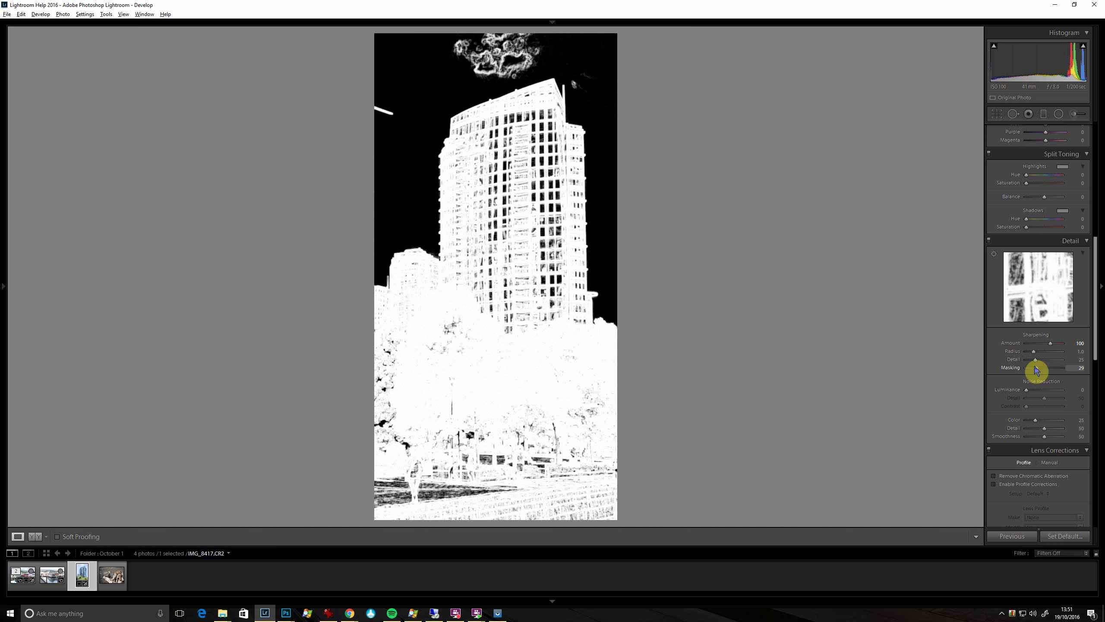
left_click_drag(1036, 370, 1034, 376)
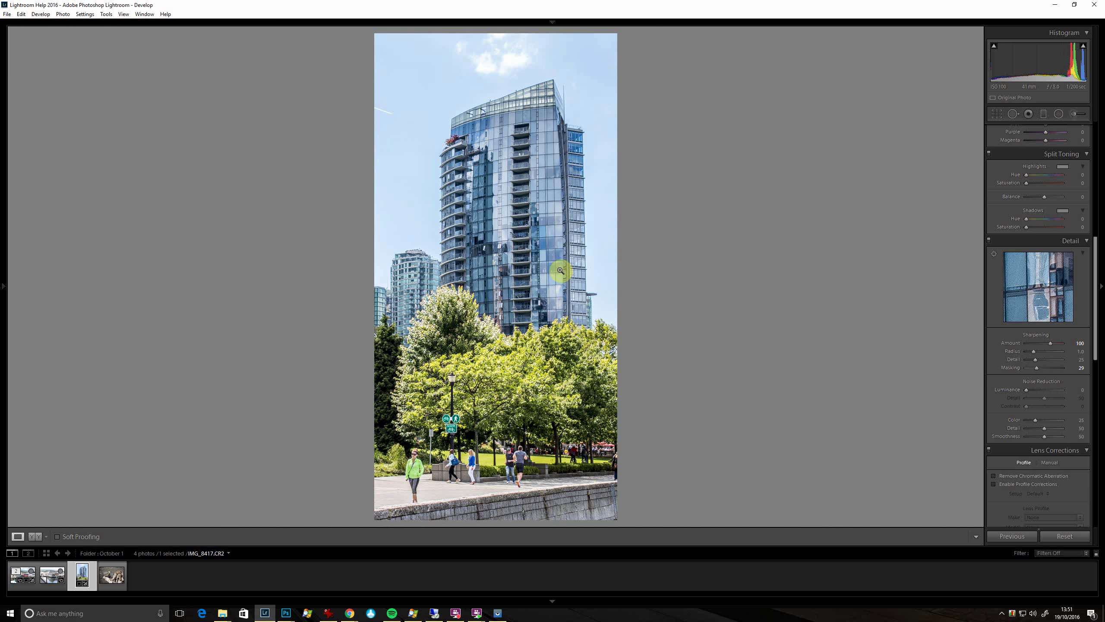
- At 1:1 on the tower, set Sharpening Detail to 0 and Luminance noise reduction to 25
left_click(516, 234)
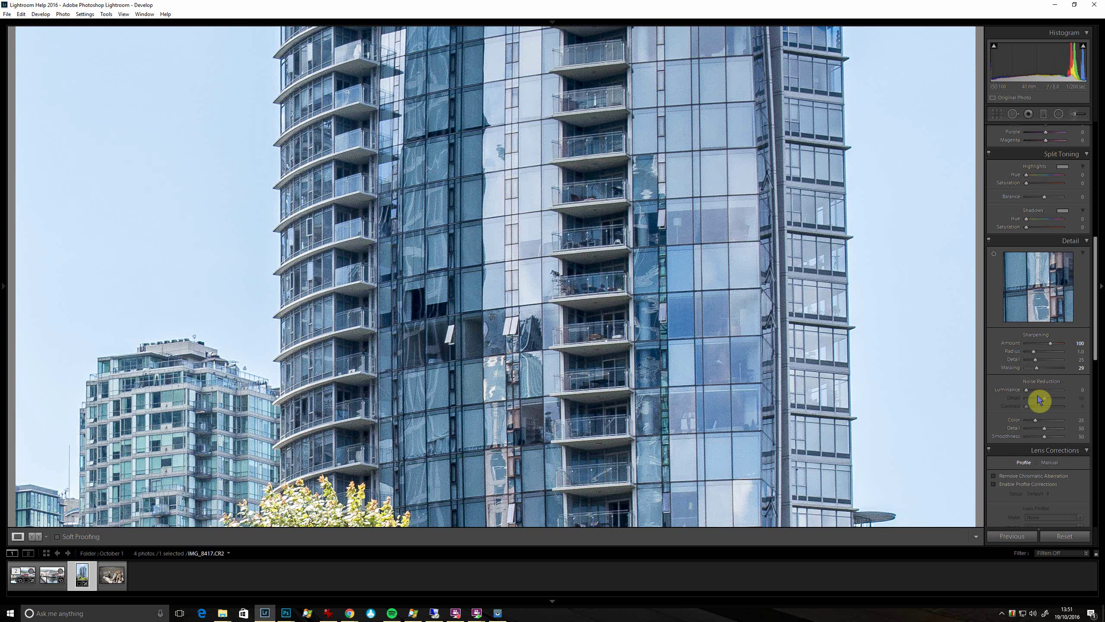
left_click_drag(1030, 360, 1004, 365)
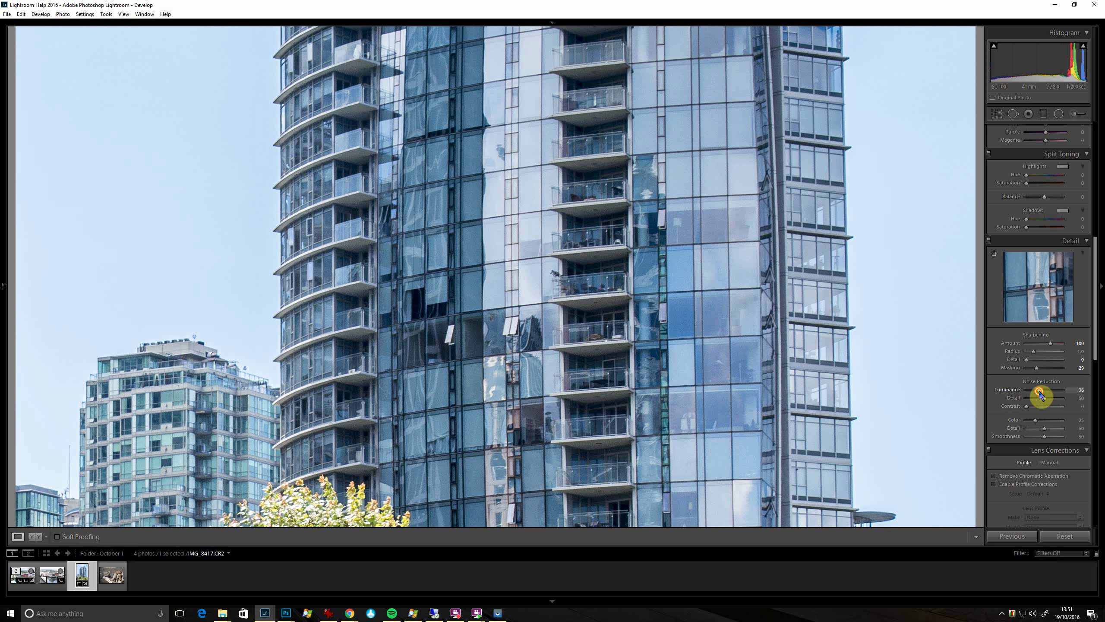
left_click_drag(1037, 394, 1035, 392)
left_click(683, 362)
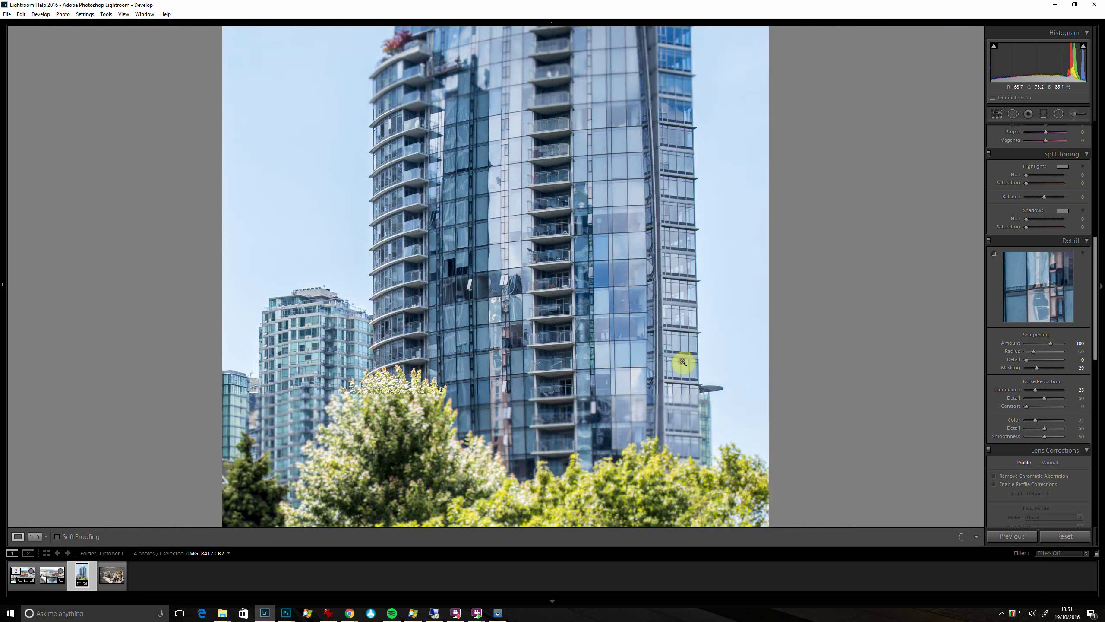
- Tick Remove Chromatic Aberration and Enable Profile Corrections, and set Post-Crop Vignetting Amount to about -13
left_click(994, 475)
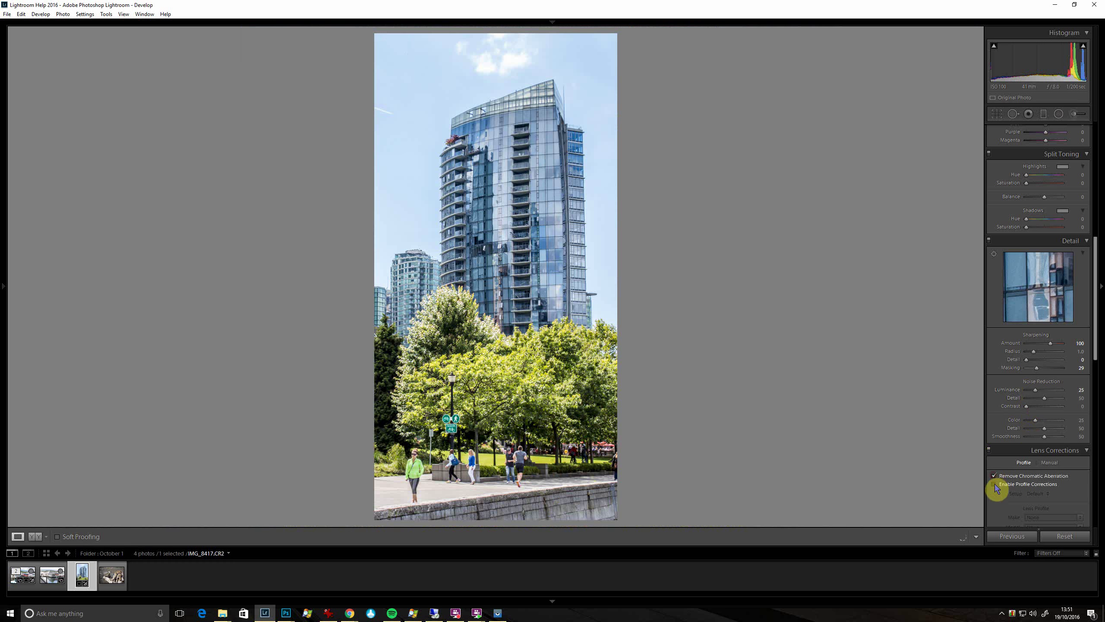
left_click(994, 484)
scroll(1079, 400, "down", 8)
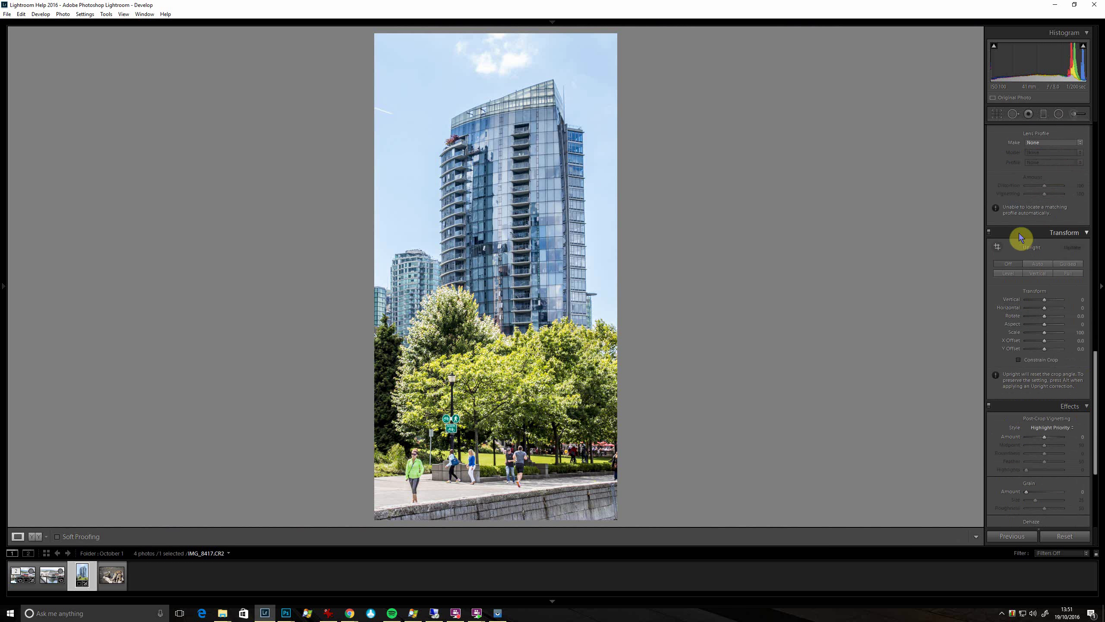
scroll(1044, 222, "up", 3)
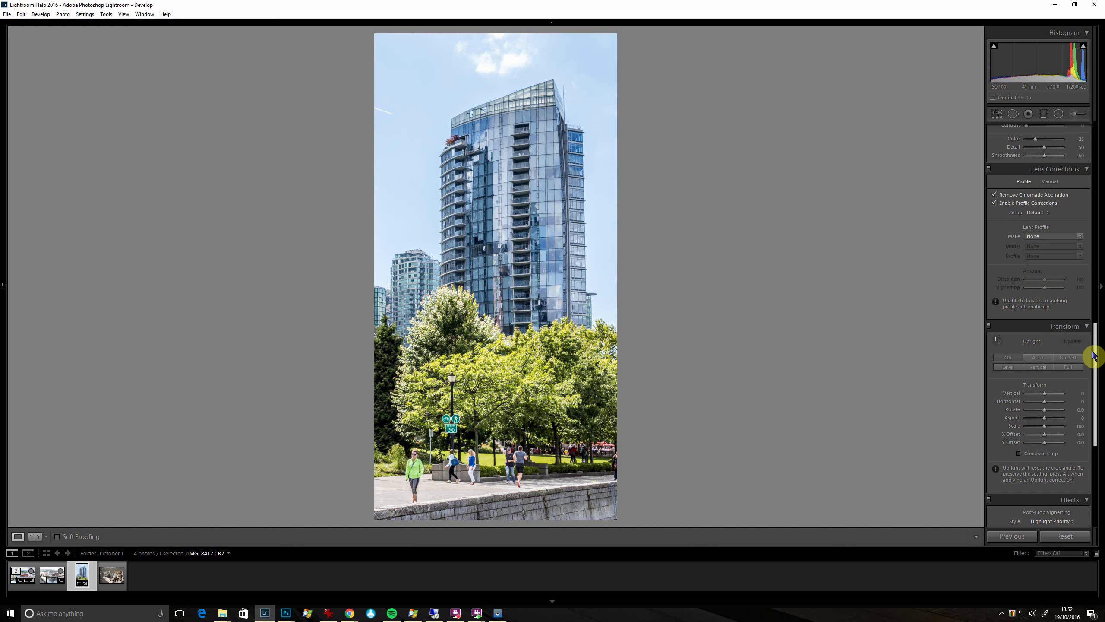
scroll(1055, 278, "down", 6)
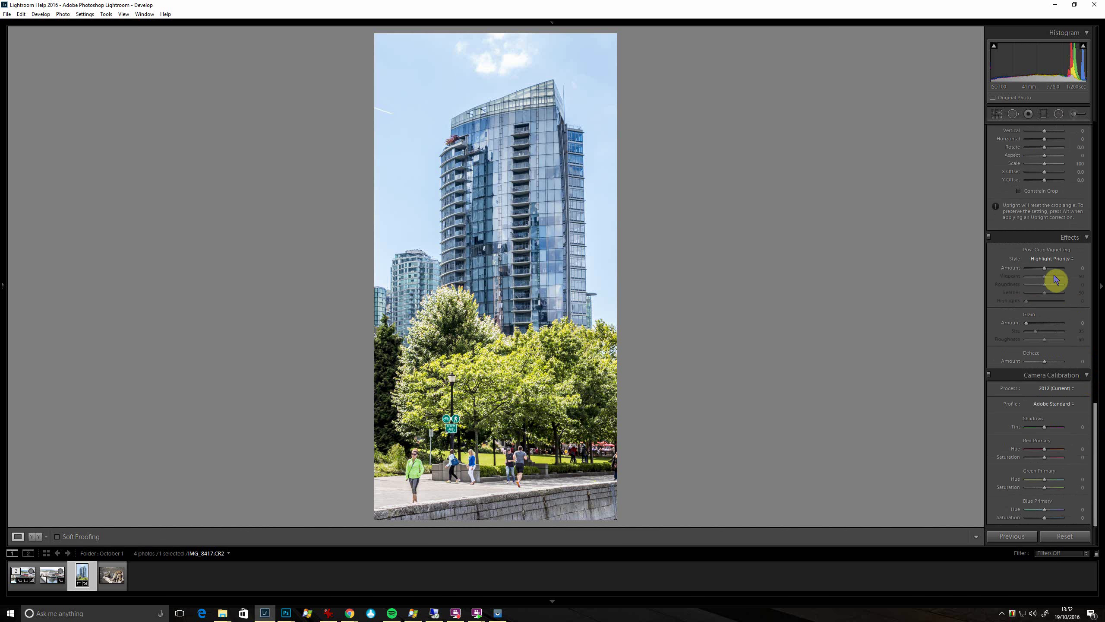
left_click_drag(1043, 273, 1044, 274)
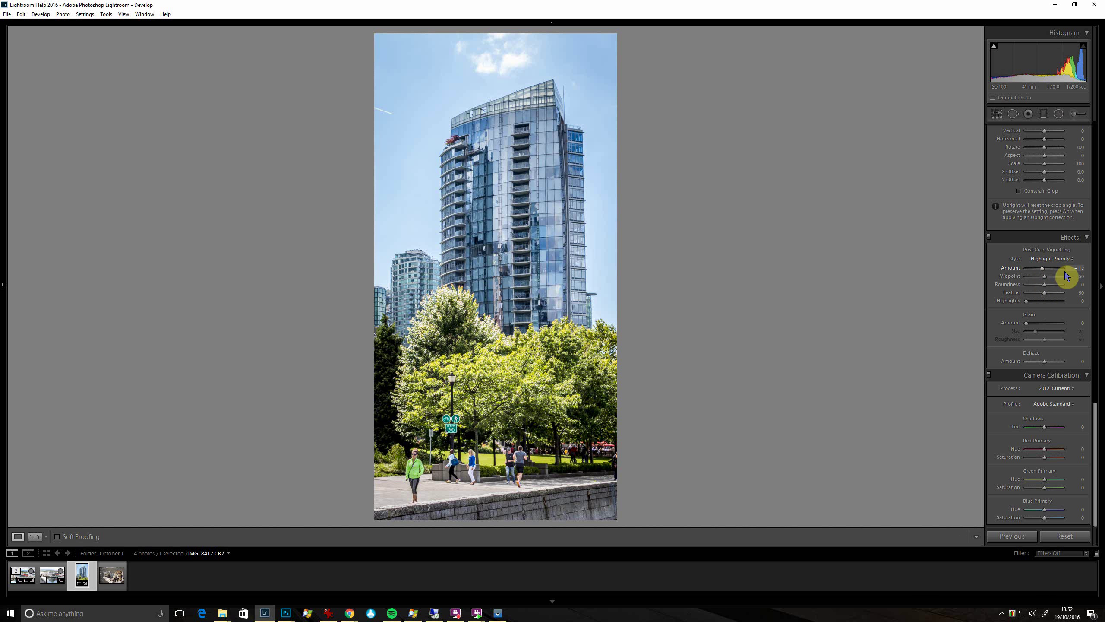
- Create a virtual copy of IMG_8417.CR2 from the filmstrip and return to the Basic panel
right_click(93, 584)
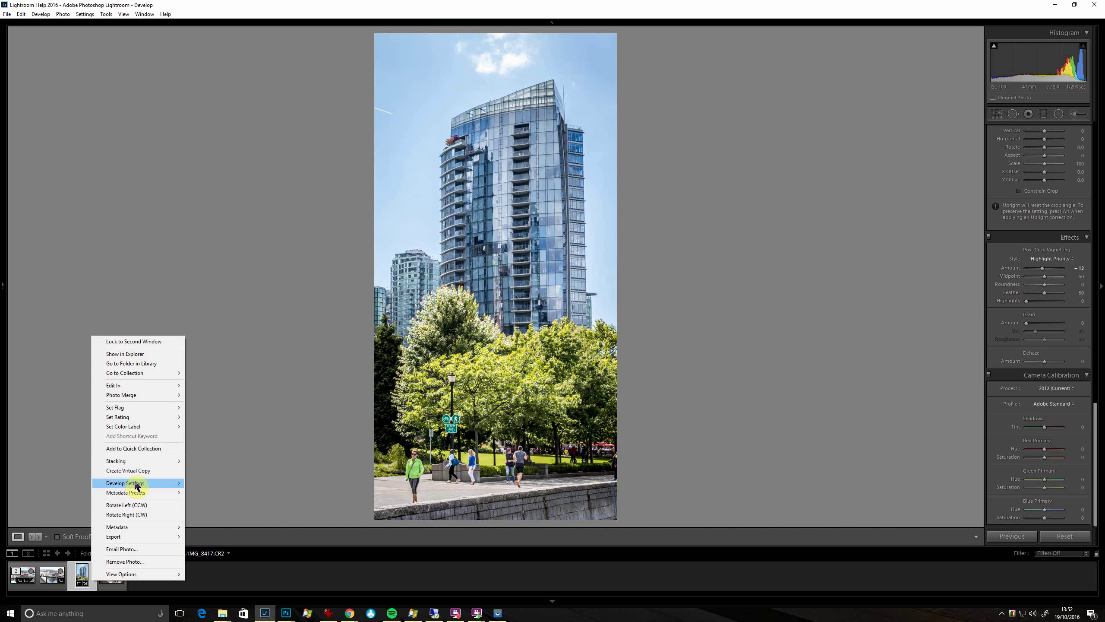
left_click(163, 467)
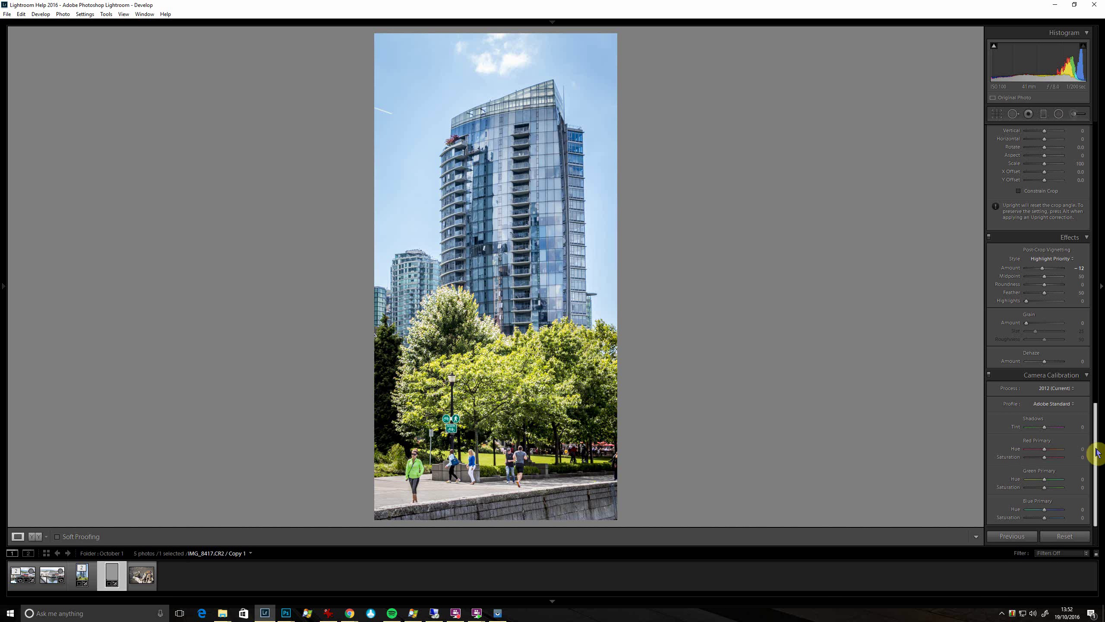
left_click_drag(1095, 450, 1035, 172)
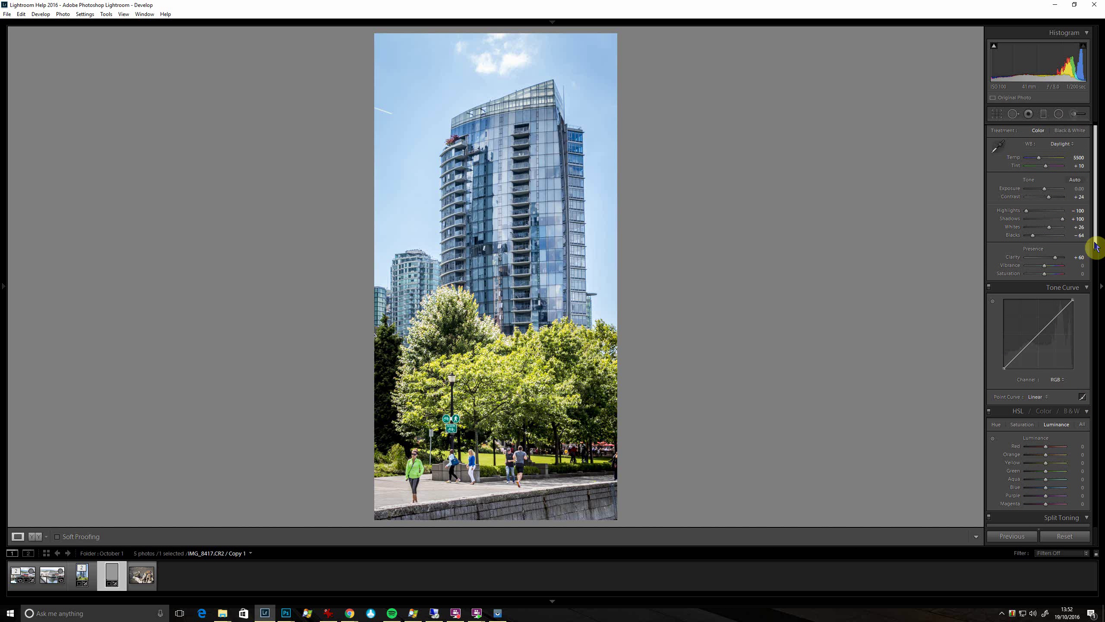
- Convert the copy to black and white, darkening the sky and brightening the trees
left_click_drag(1093, 250, 1088, 291)
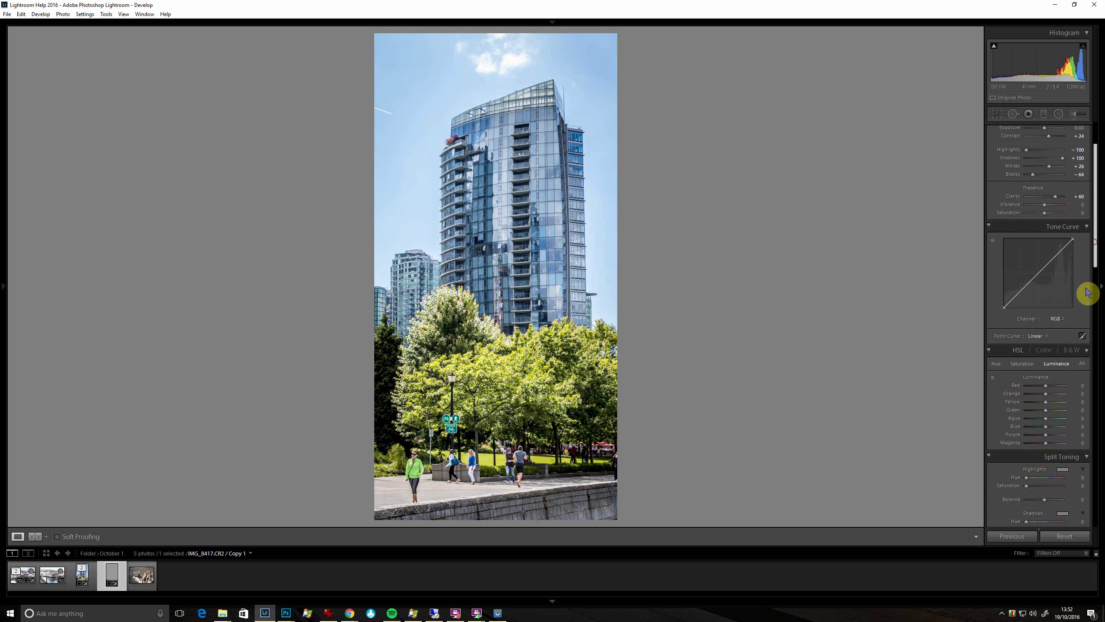
left_click(1073, 350)
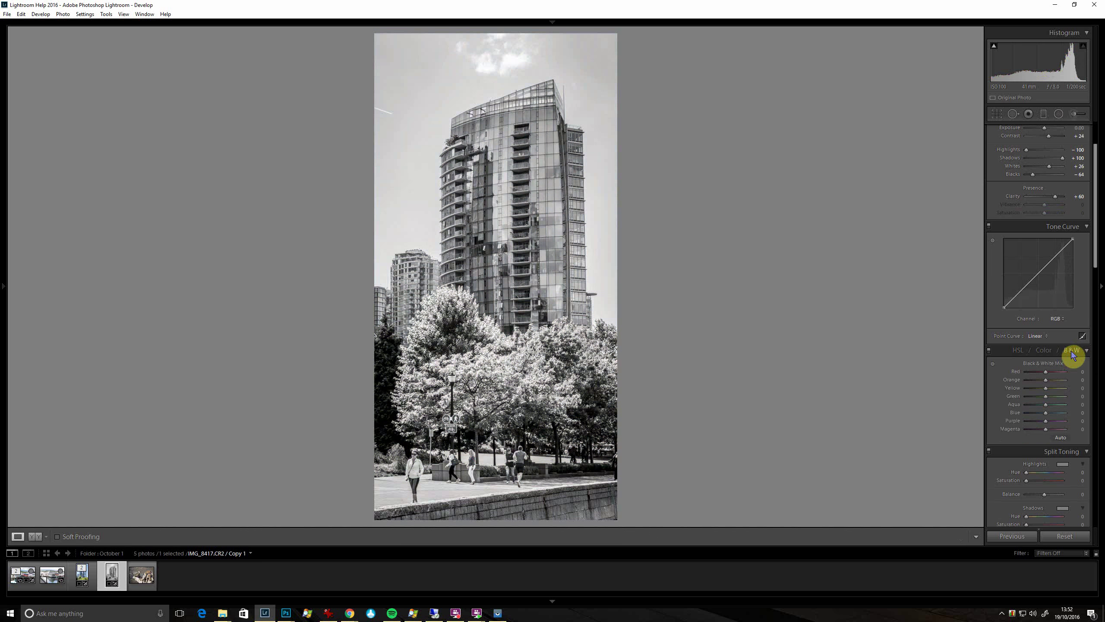
left_click(993, 365)
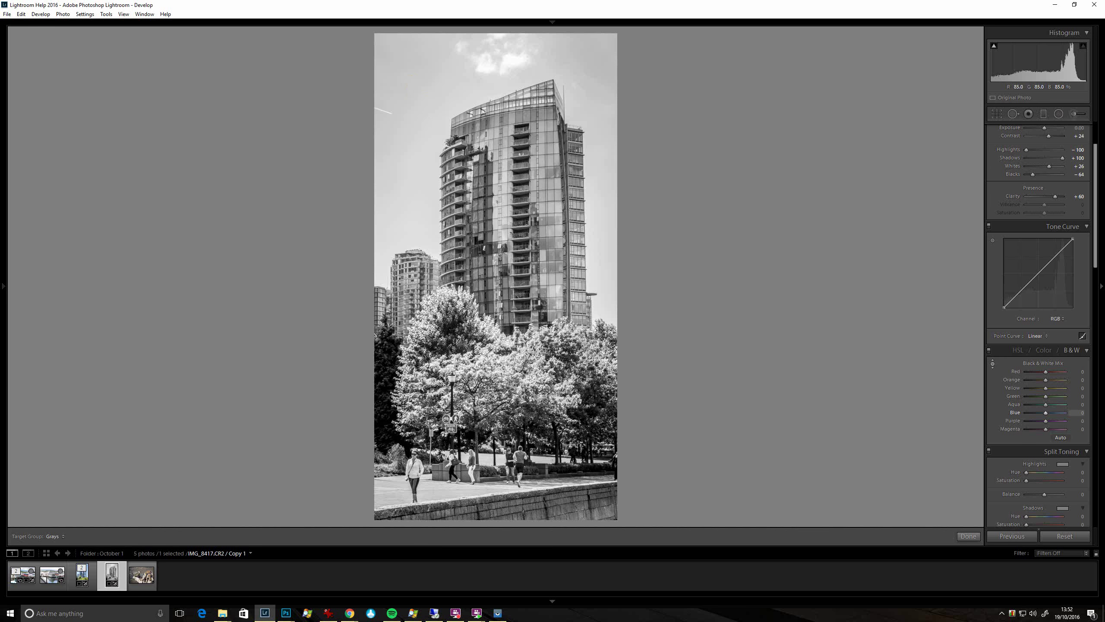
left_click_drag(583, 87, 583, 131)
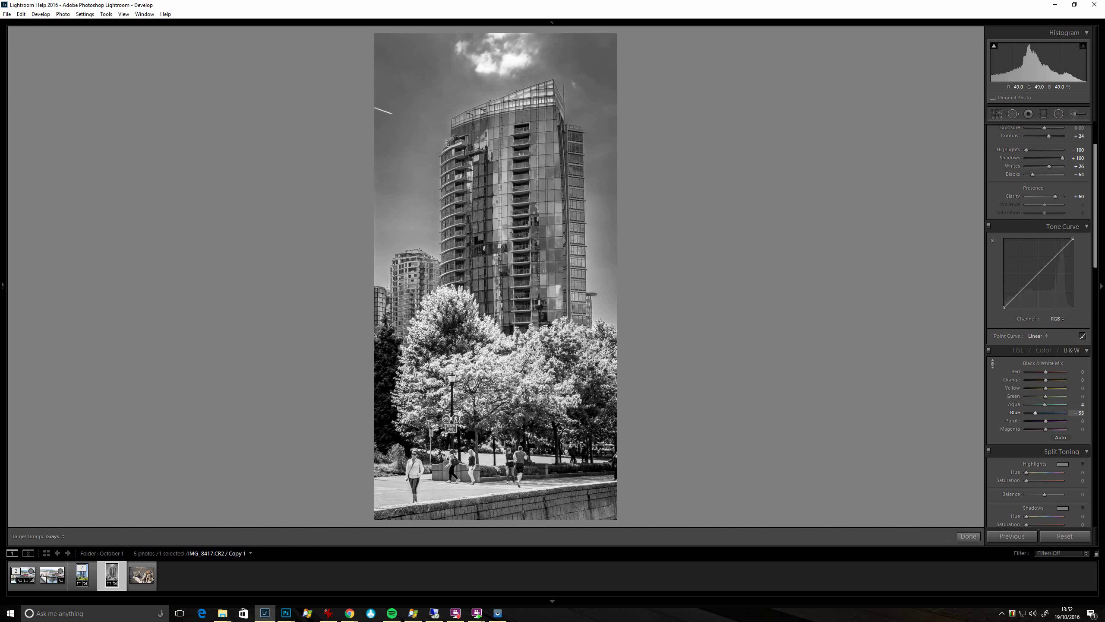
left_click_drag(510, 354, 390, 190)
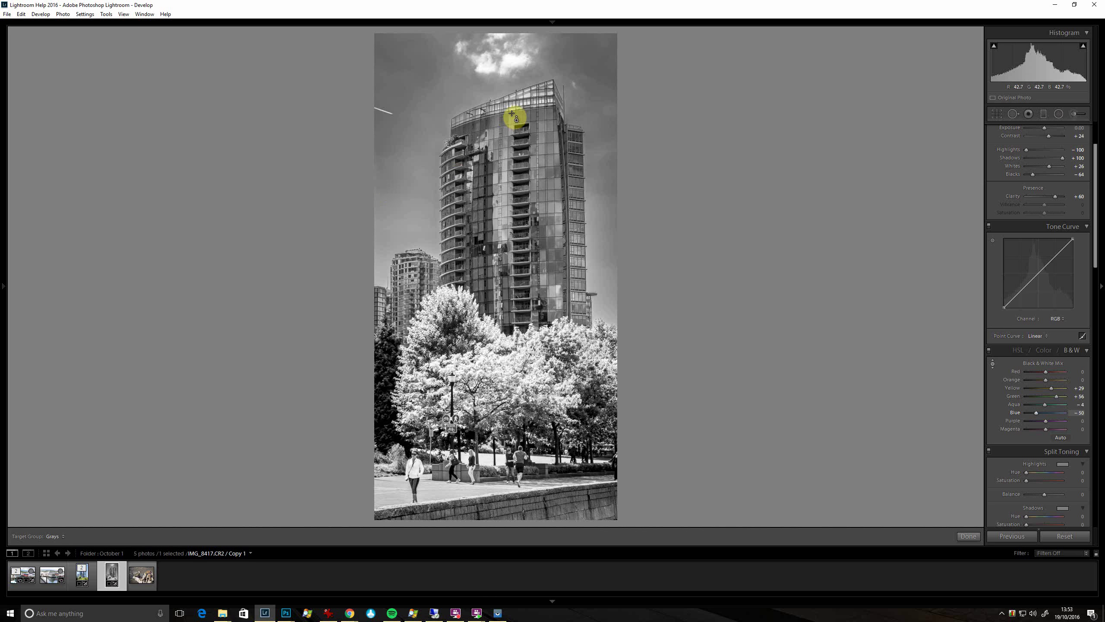
- In Basic, set Shadows to +2 and raise Whites to +57
left_click(1048, 158)
left_click_drag(1049, 161, 1044, 160)
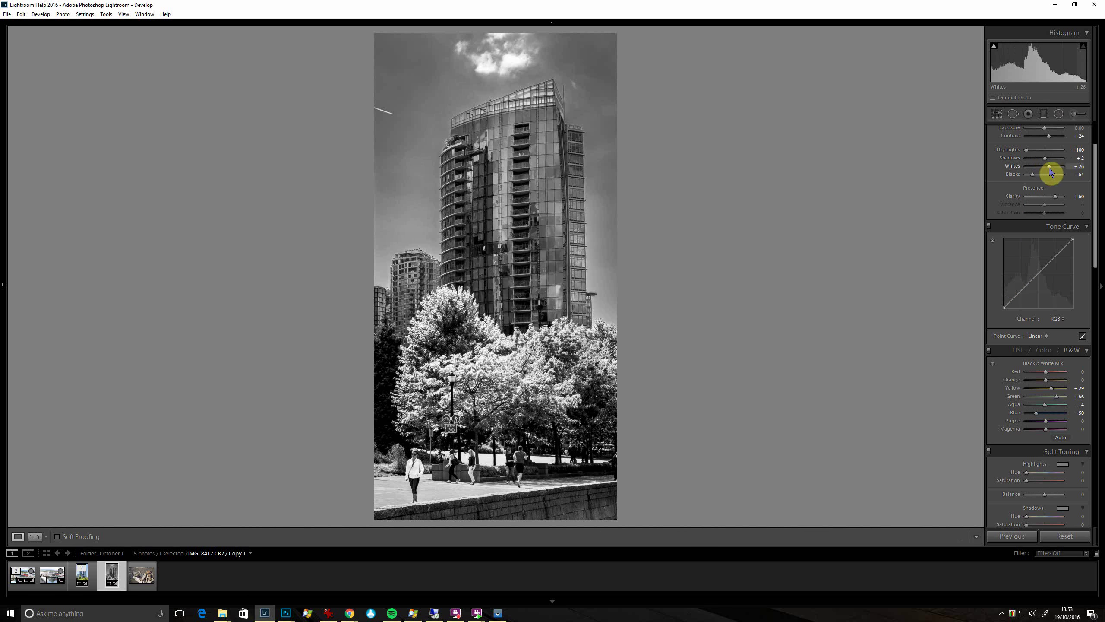
left_click_drag(1050, 170, 1047, 198)
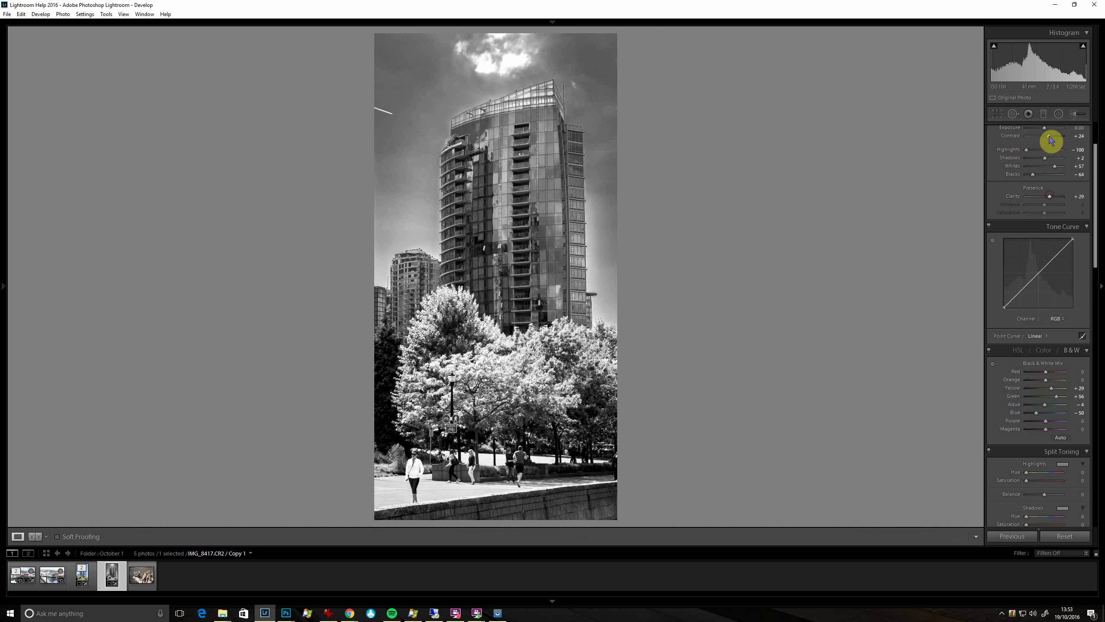
left_click(1058, 113)
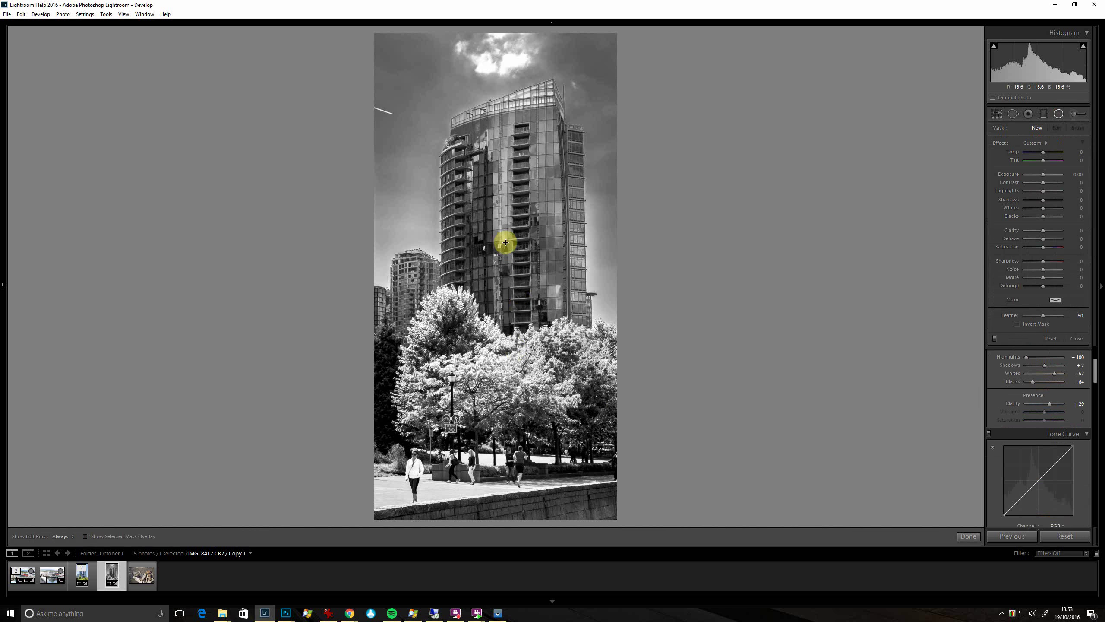
- Draw a radial filter ellipse around the skyscraper and invert its mask so it affects the inside
left_click_drag(507, 224, 623, 2)
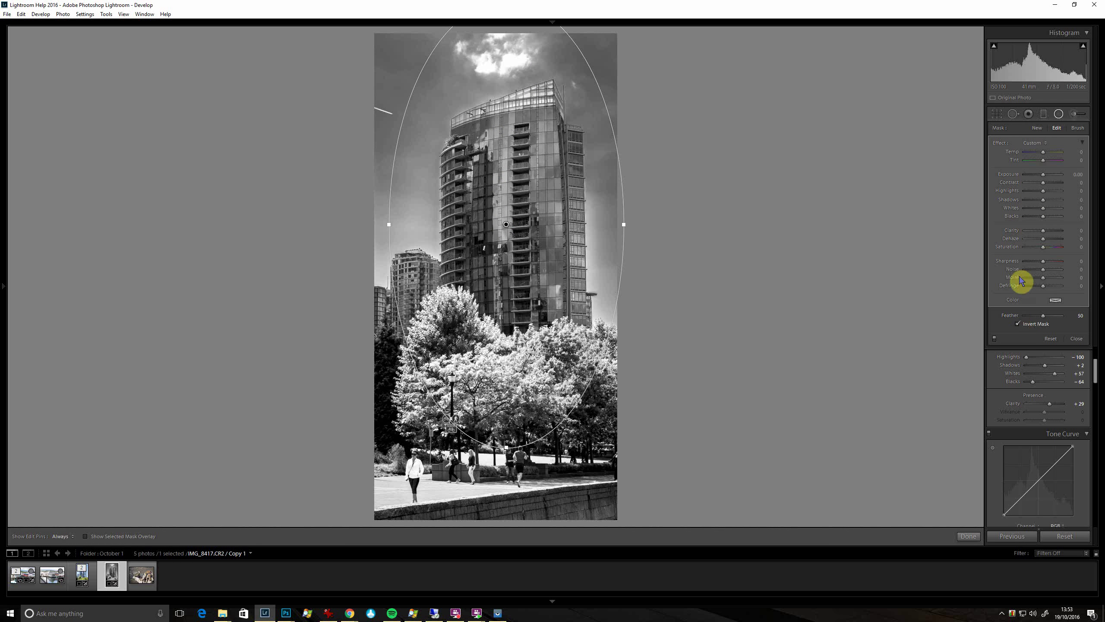
left_click(1027, 323)
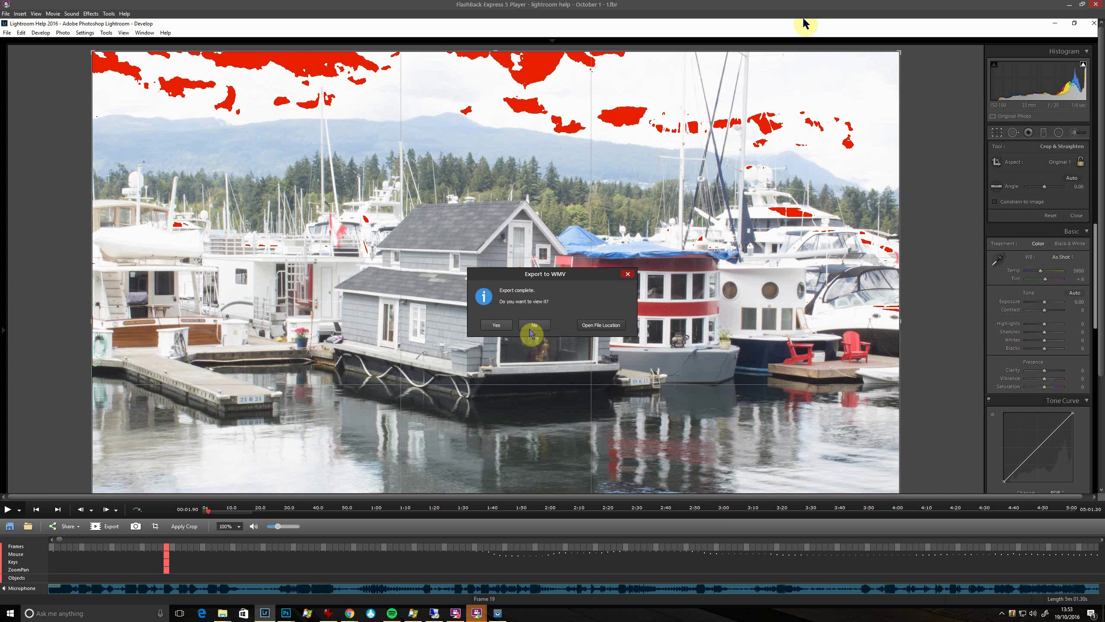
left_click(533, 326)
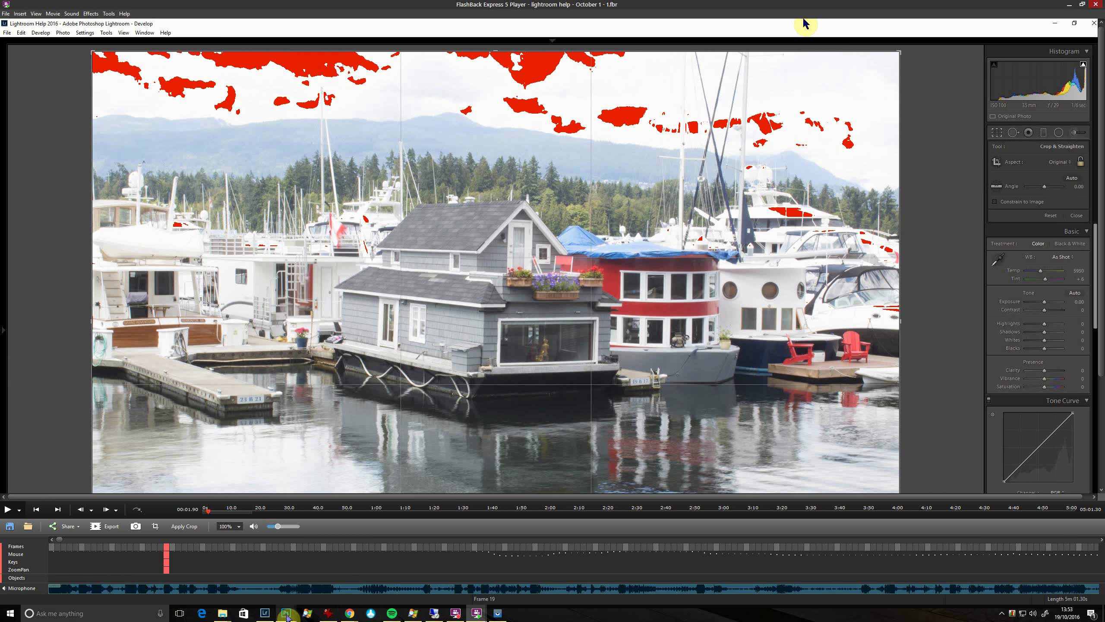
left_click(267, 614)
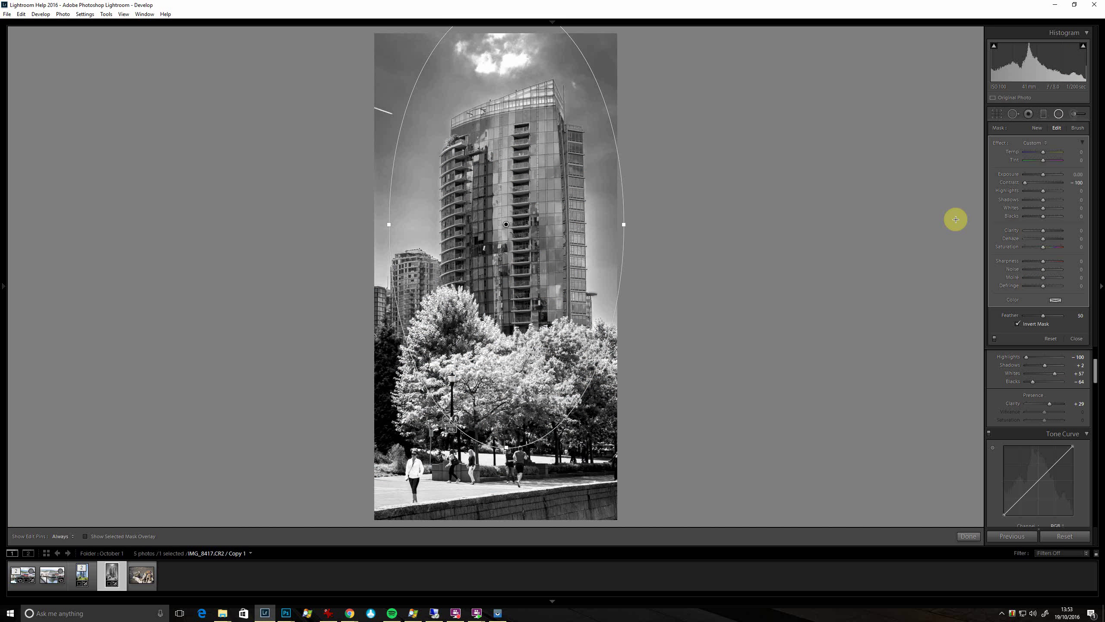
- On the radial filter, set Shadows to 45, Clarity to 62 and Highlights to -29
left_click_drag(1043, 191, 1049, 192)
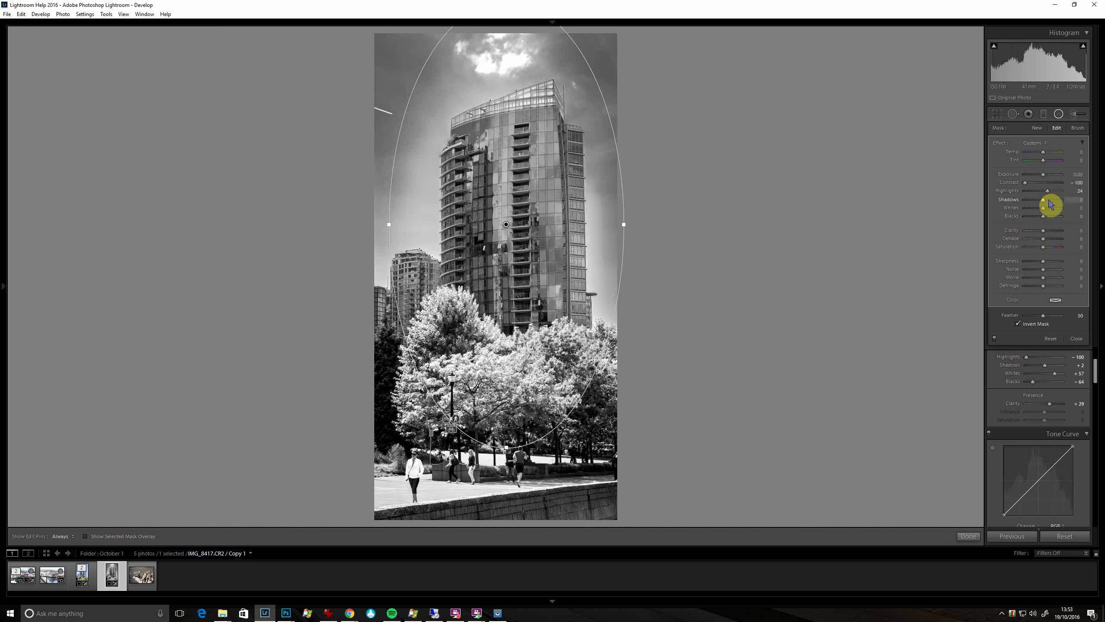
left_click(1052, 203)
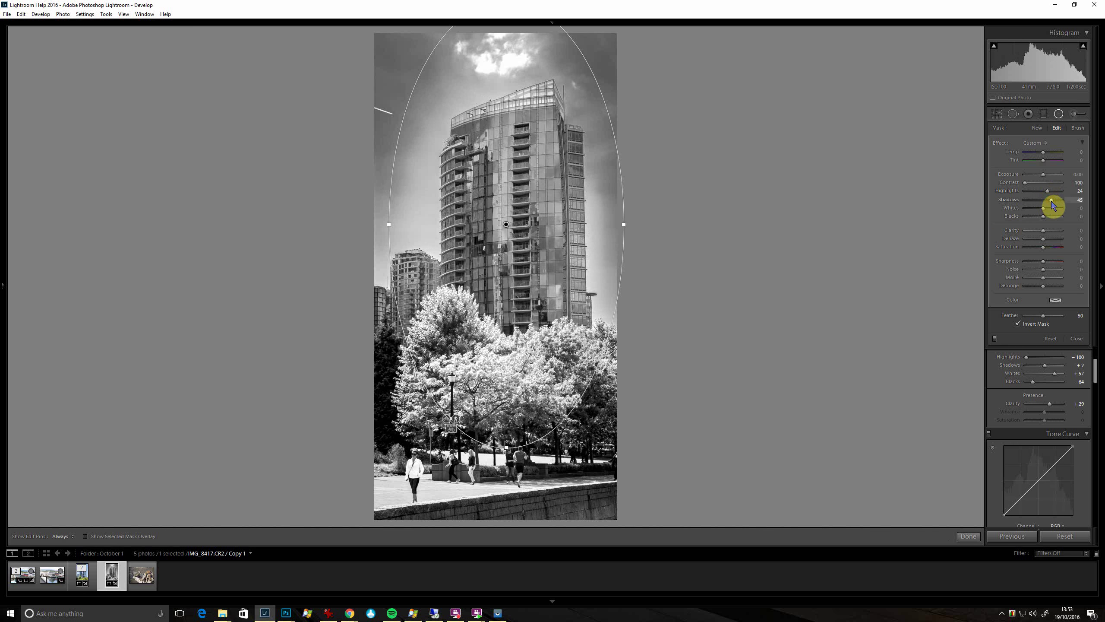
left_click(1056, 231)
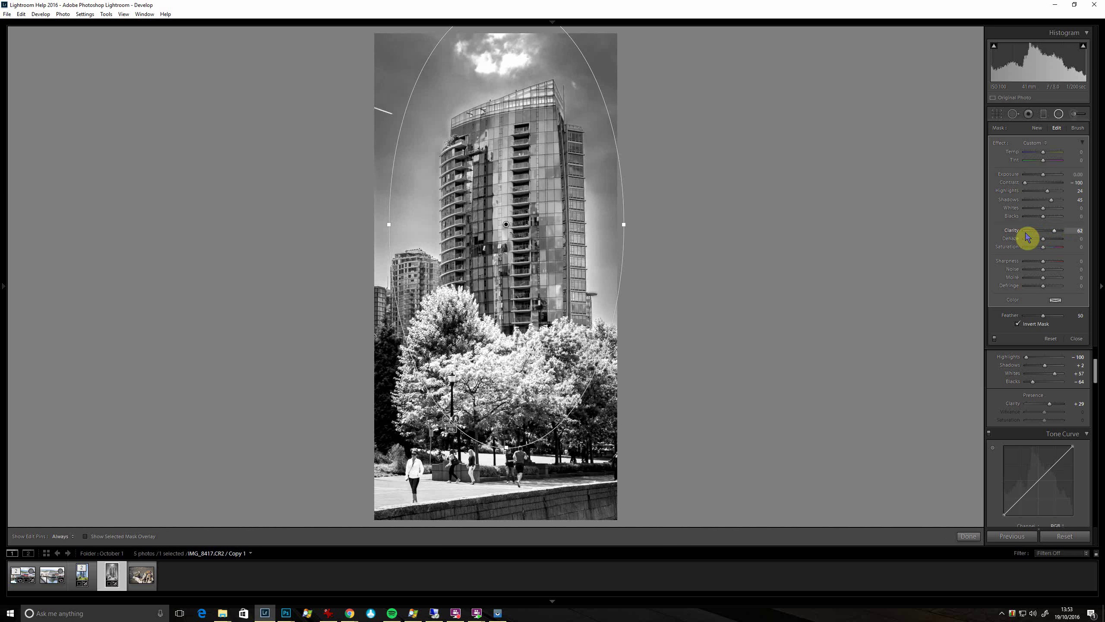
left_click(1038, 192)
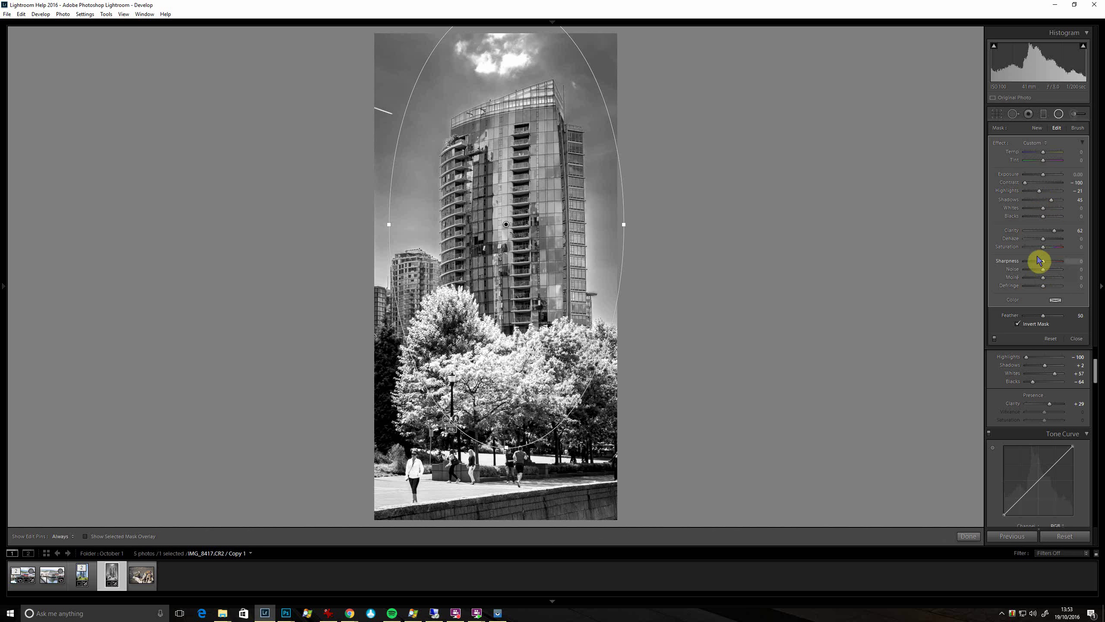
- Close the filter, raise Blacks to -62, and return to the colour original IMG_8417.CR2
left_click(1073, 339)
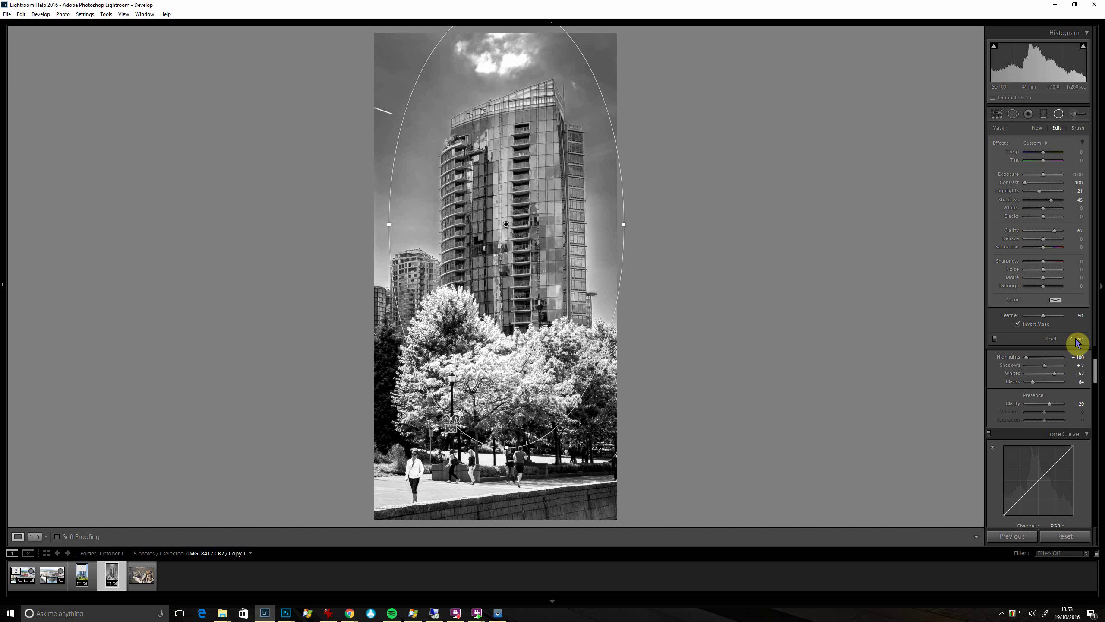
left_click_drag(1032, 175, 1054, 169)
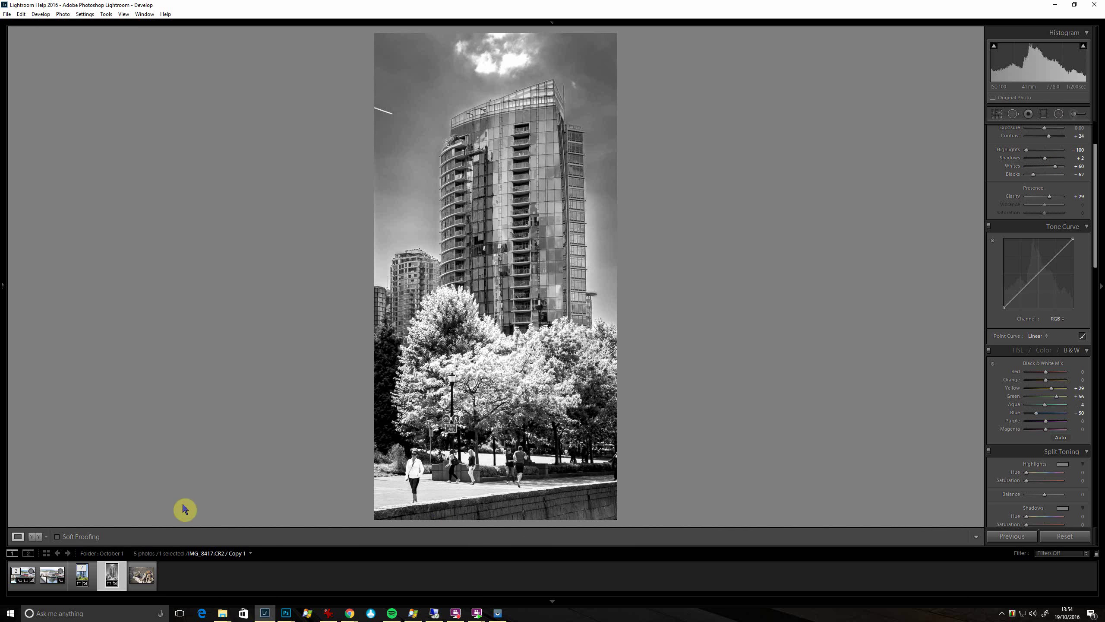
left_click(93, 585)
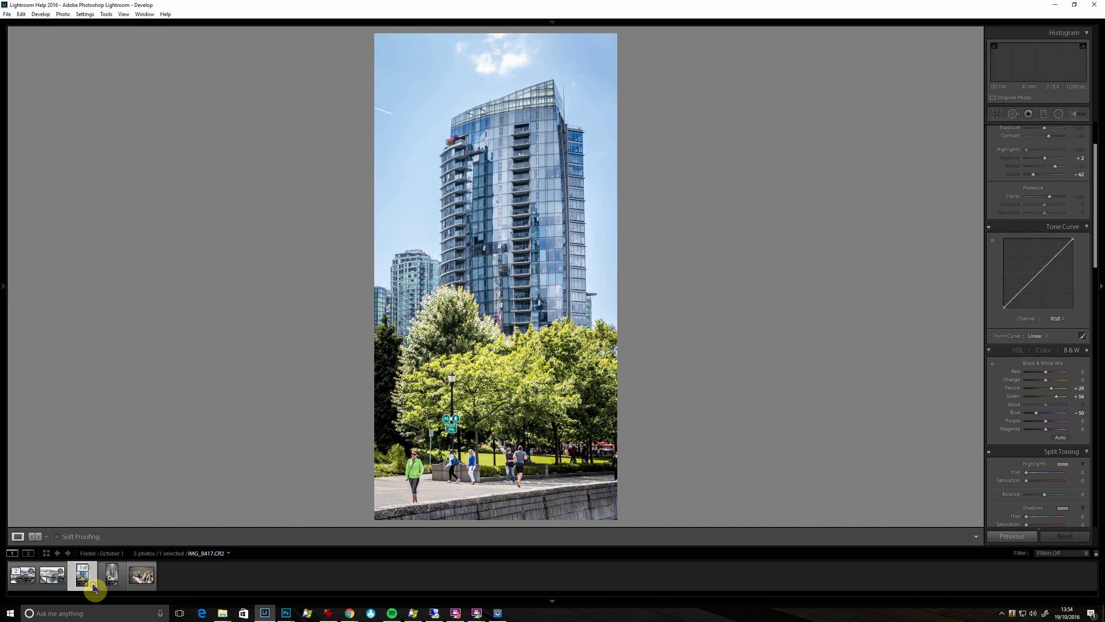
- Create virtual Copy 2 of IMG_8417.CR2, reset it to unedited, then show the black-and-white Copy 1
right_click(93, 586)
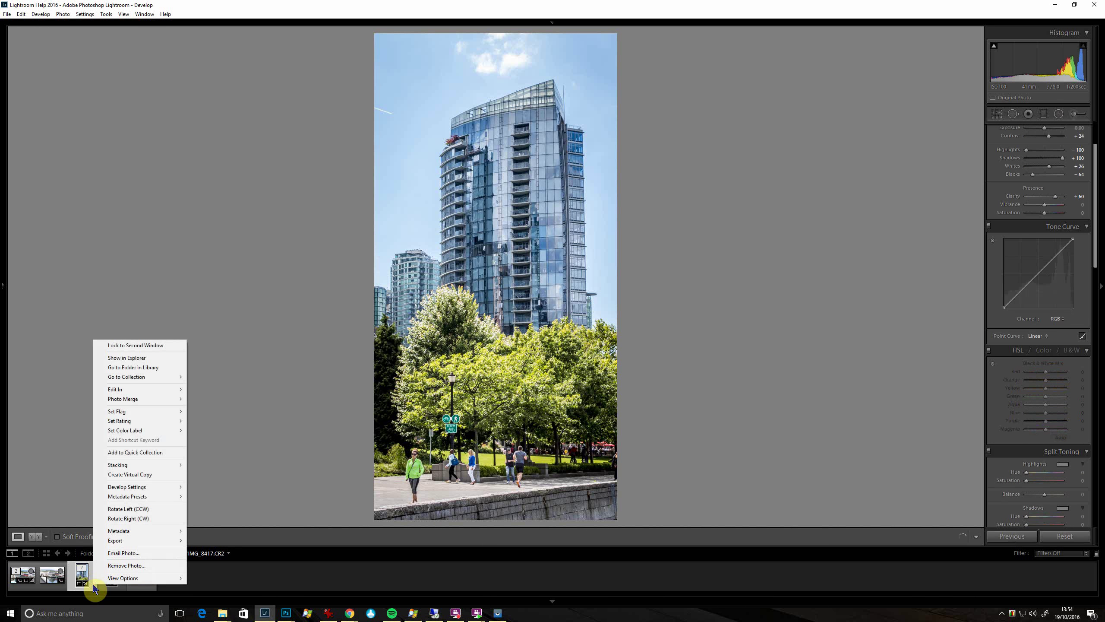
left_click(159, 474)
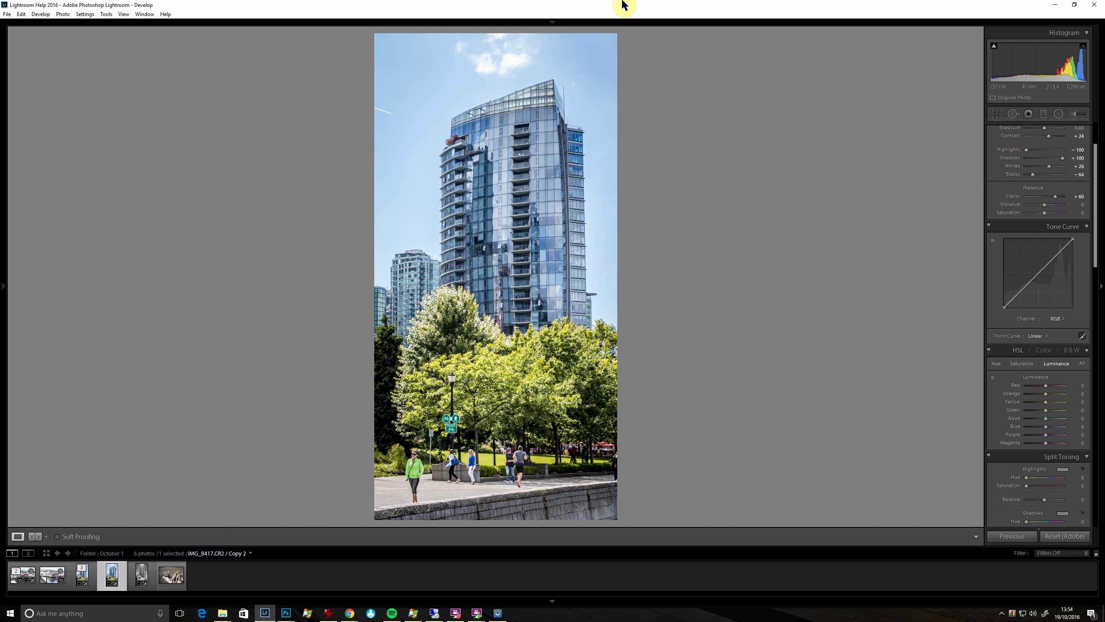
key("ctrl+shift+r")
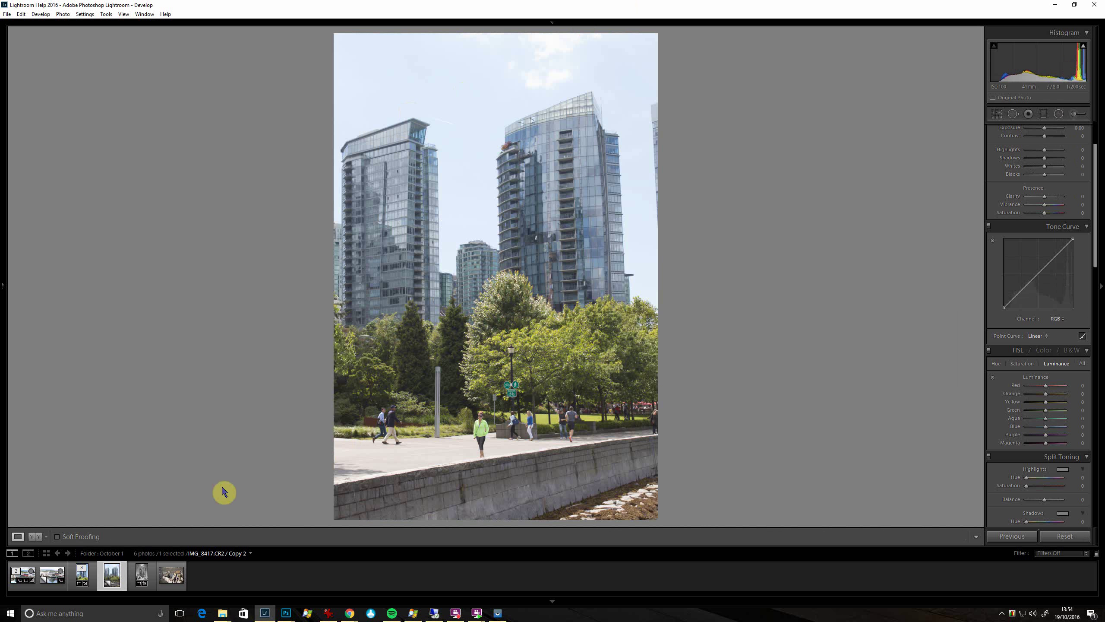
left_click(95, 575)
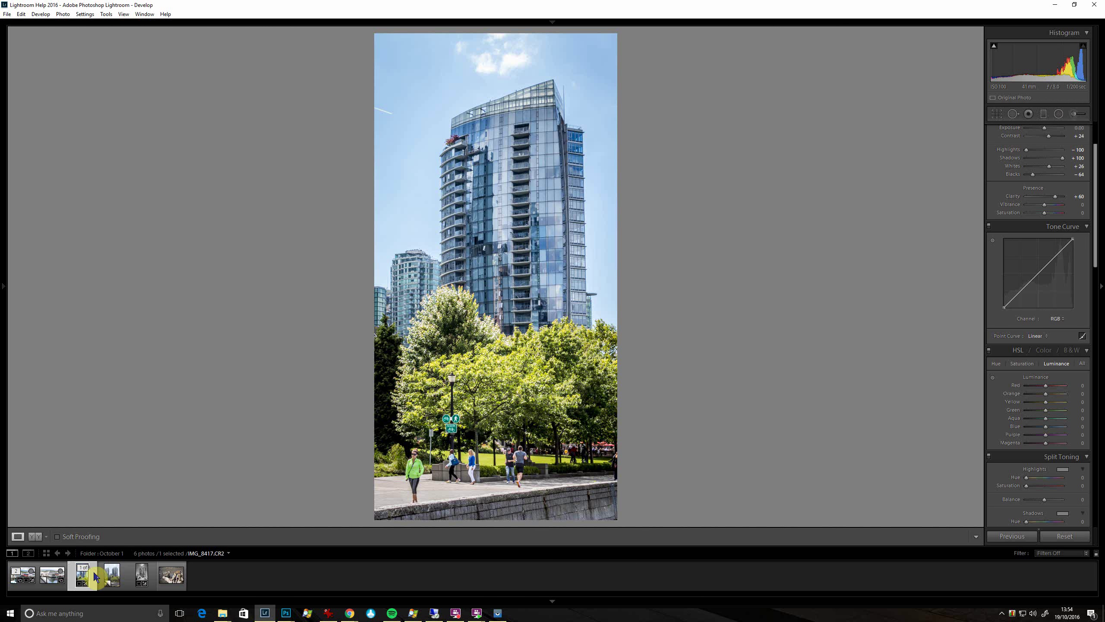
left_click(143, 578)
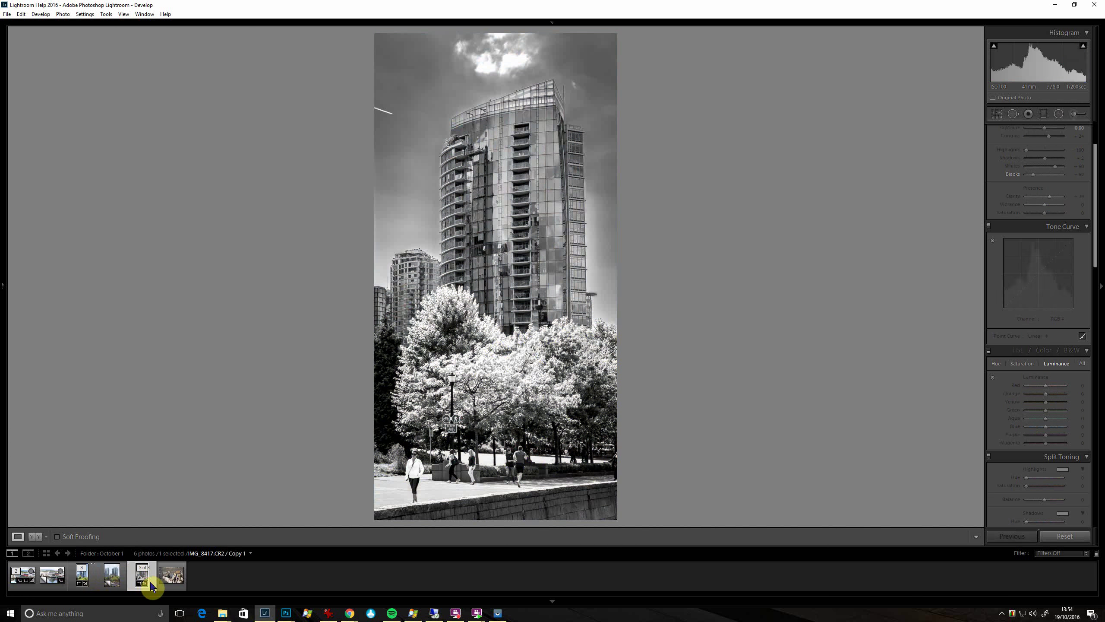